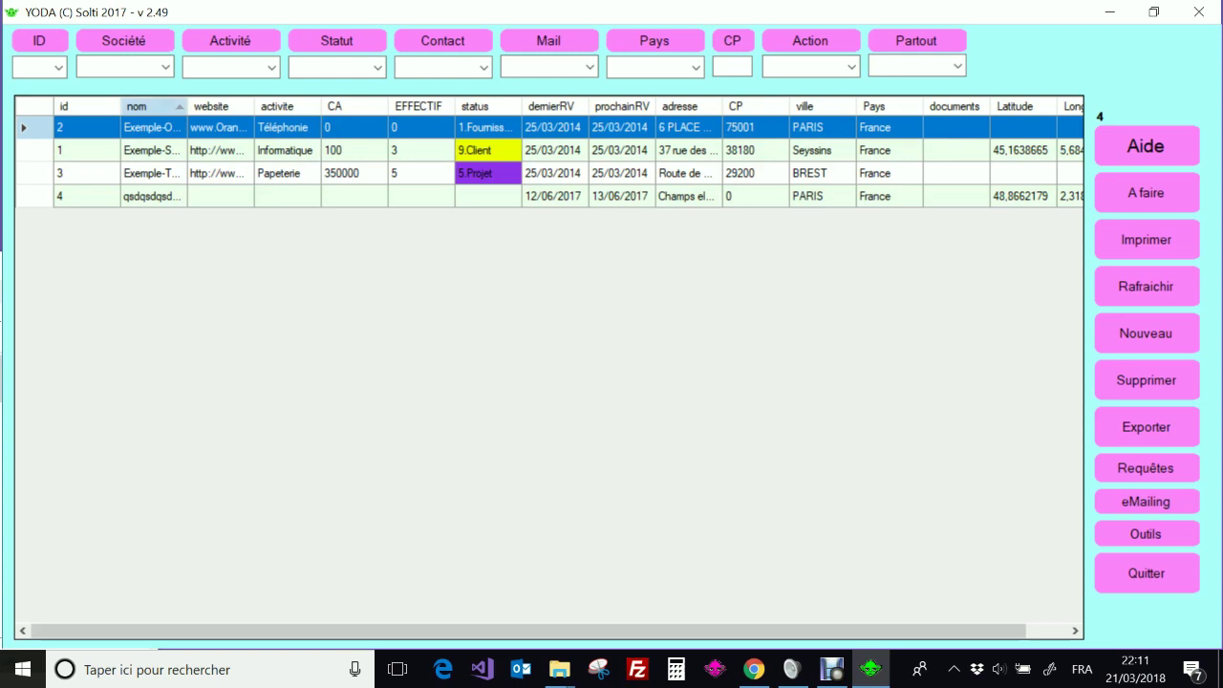
Step: Sort the company table by several columns in turn, including activite and dernierRV, ending with ville
click(220, 106)
click(219, 106)
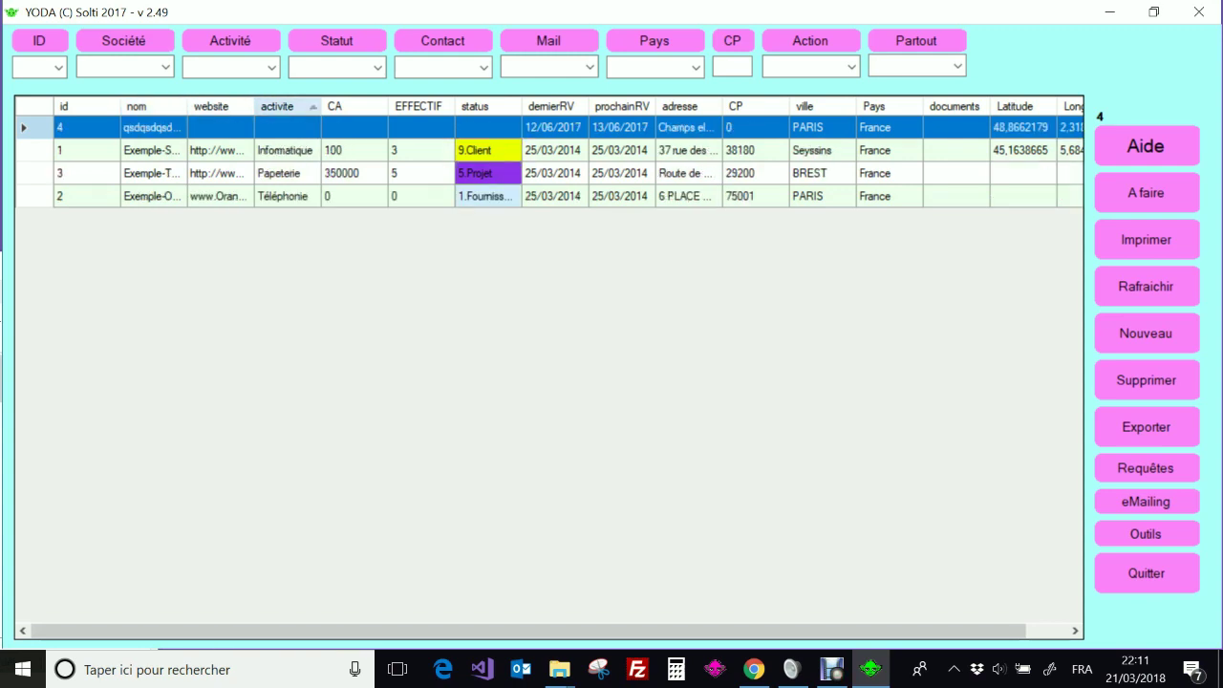
click(421, 106)
click(554, 106)
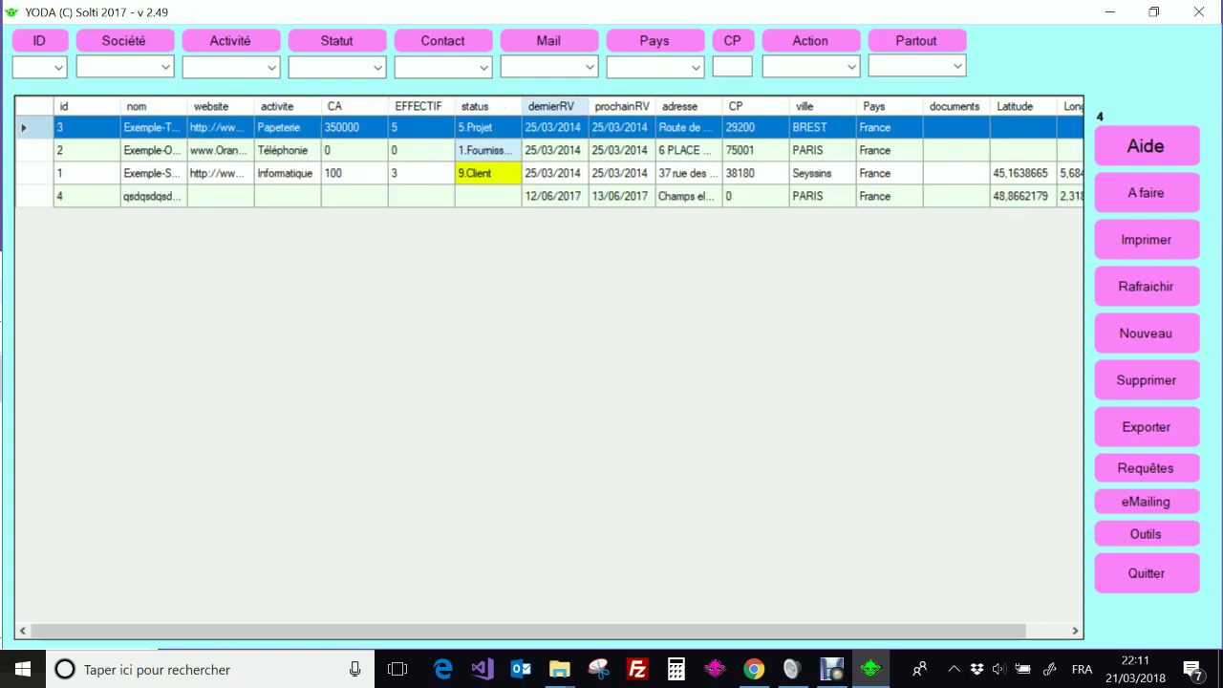
click(686, 106)
click(820, 106)
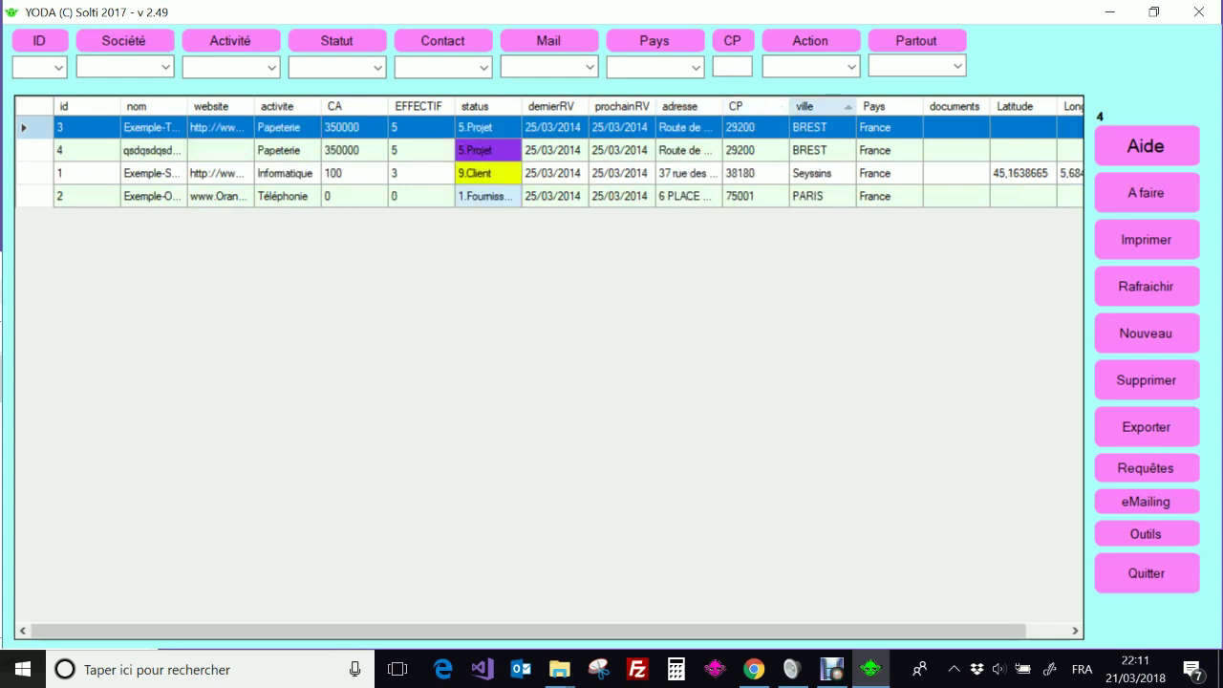
Step: Widen the nom, status and activite columns of the company table so their contents can be read in full
drag(121, 106, 192, 106)
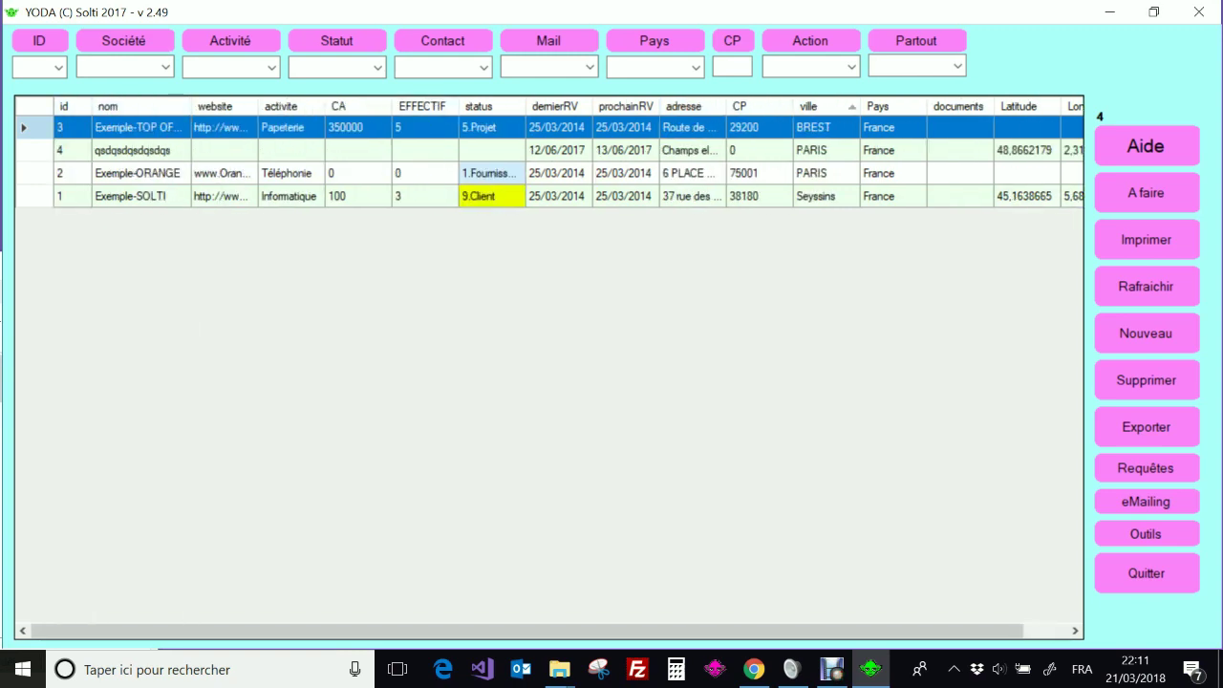
drag(527, 106, 556, 106)
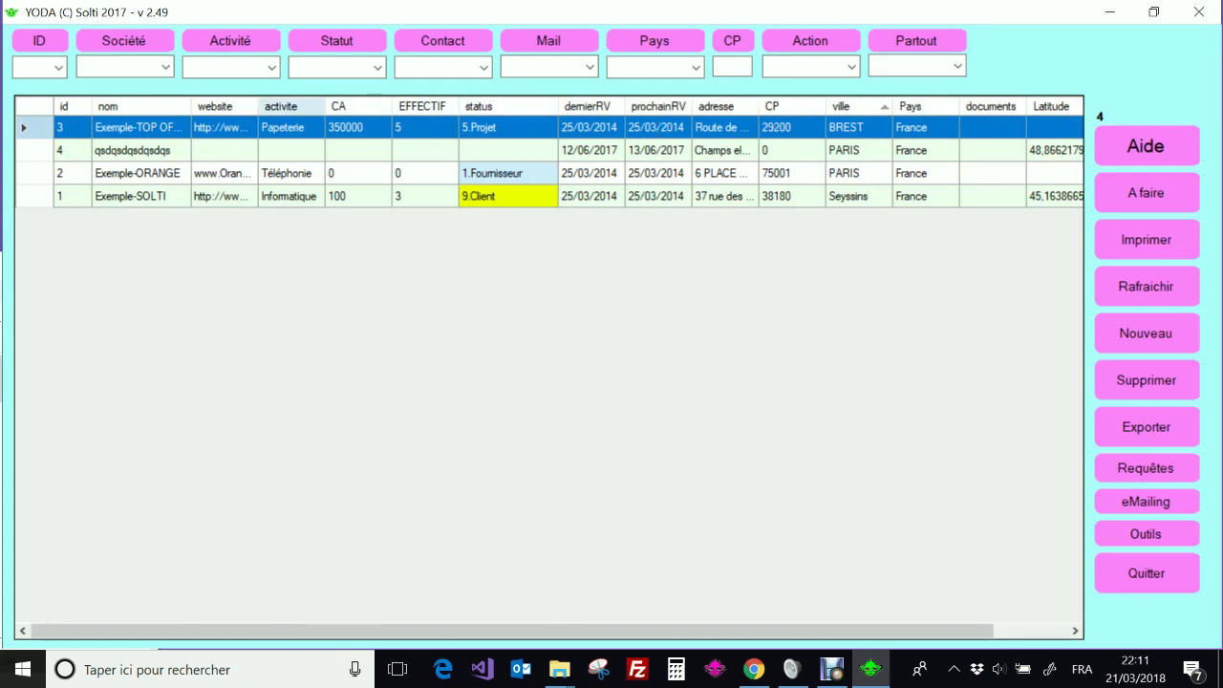
drag(325, 106, 390, 106)
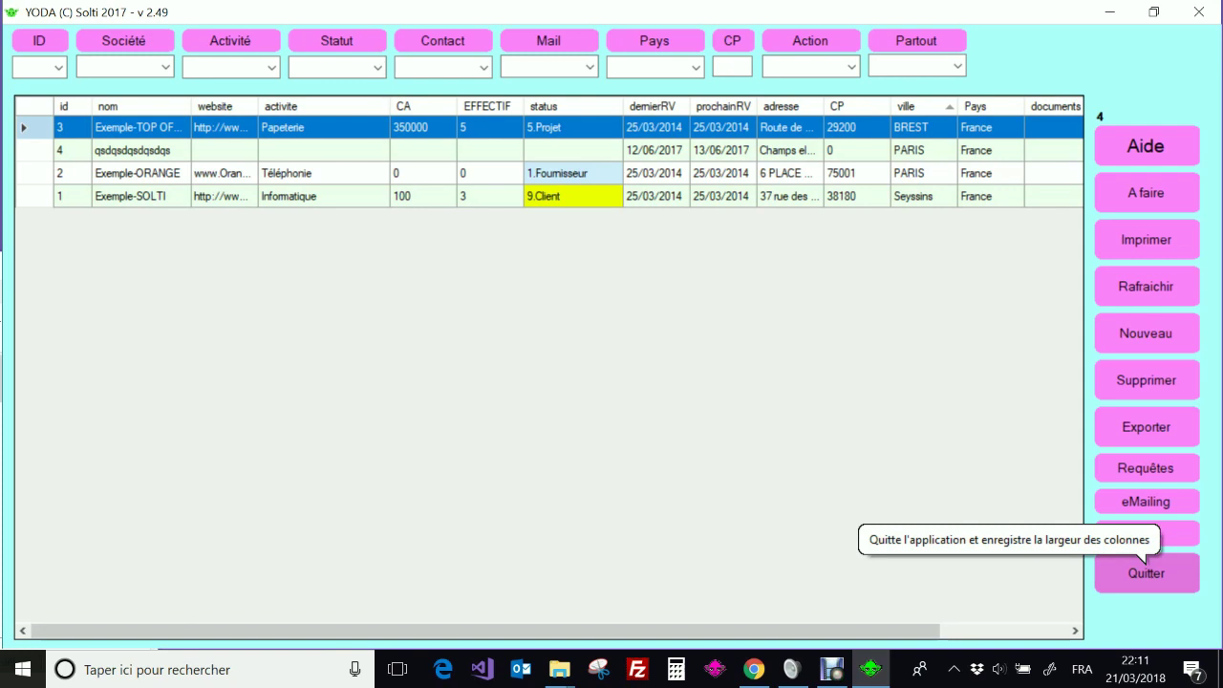
Step: Filter the company list by société name containing "ora", and restore the full default list
click(184, 67)
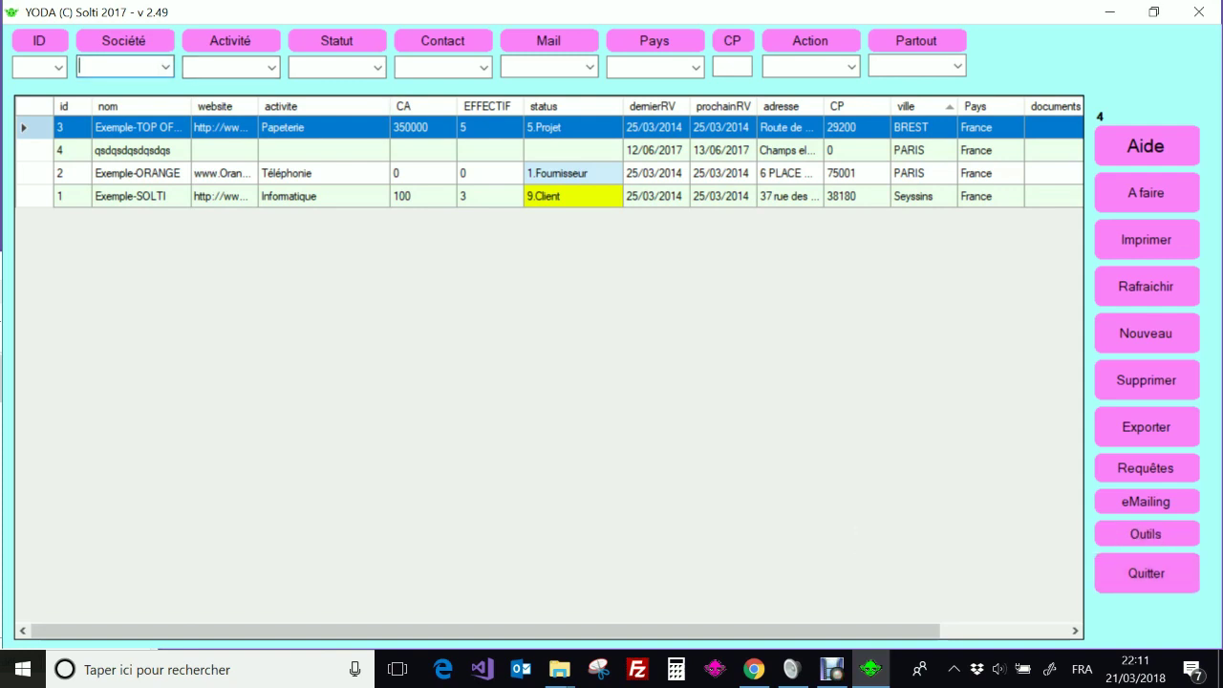
click(330, 67)
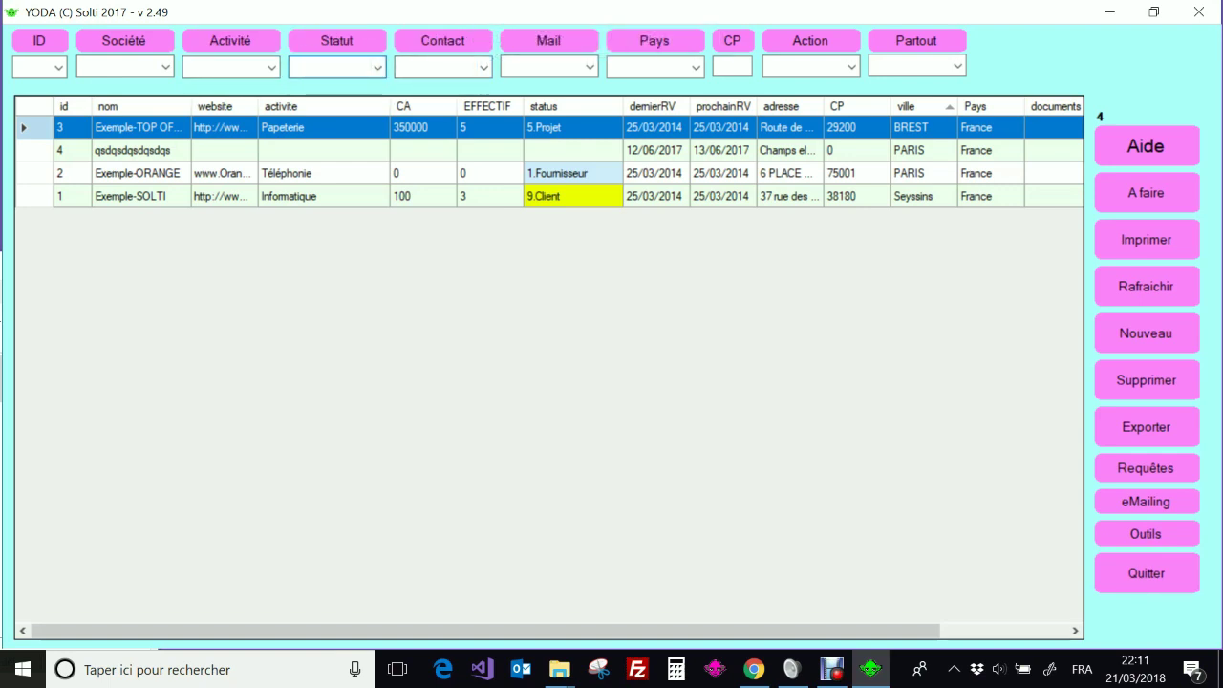
click(129, 67)
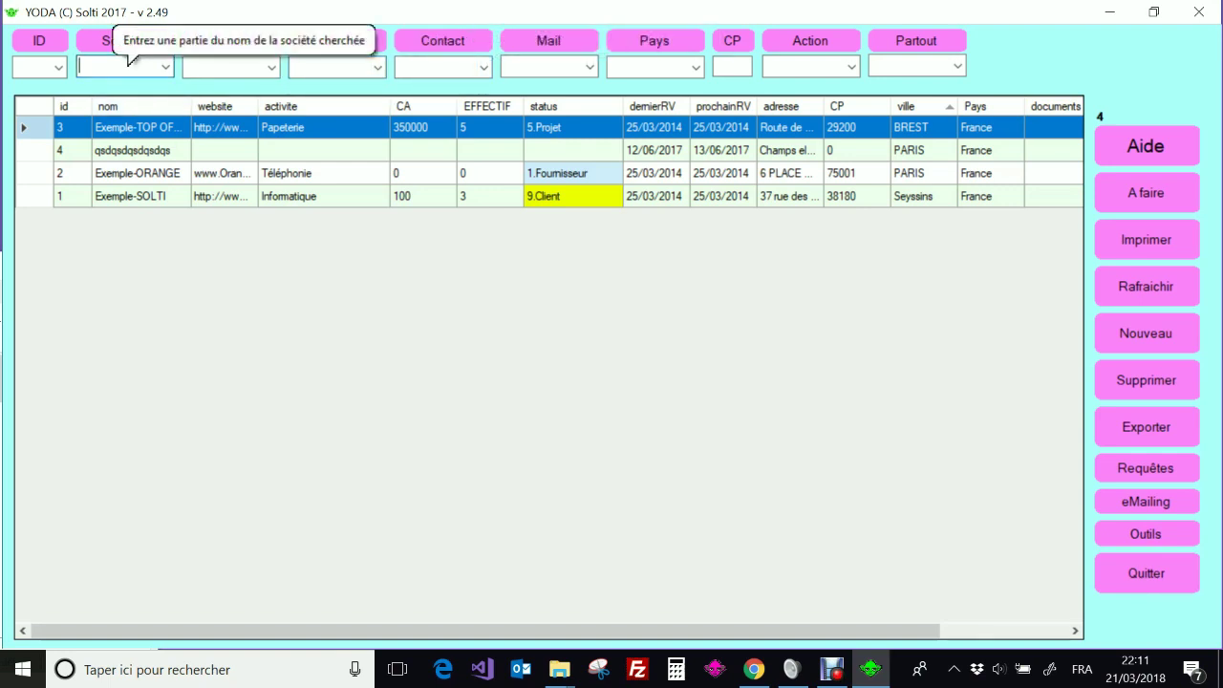
text(ora)
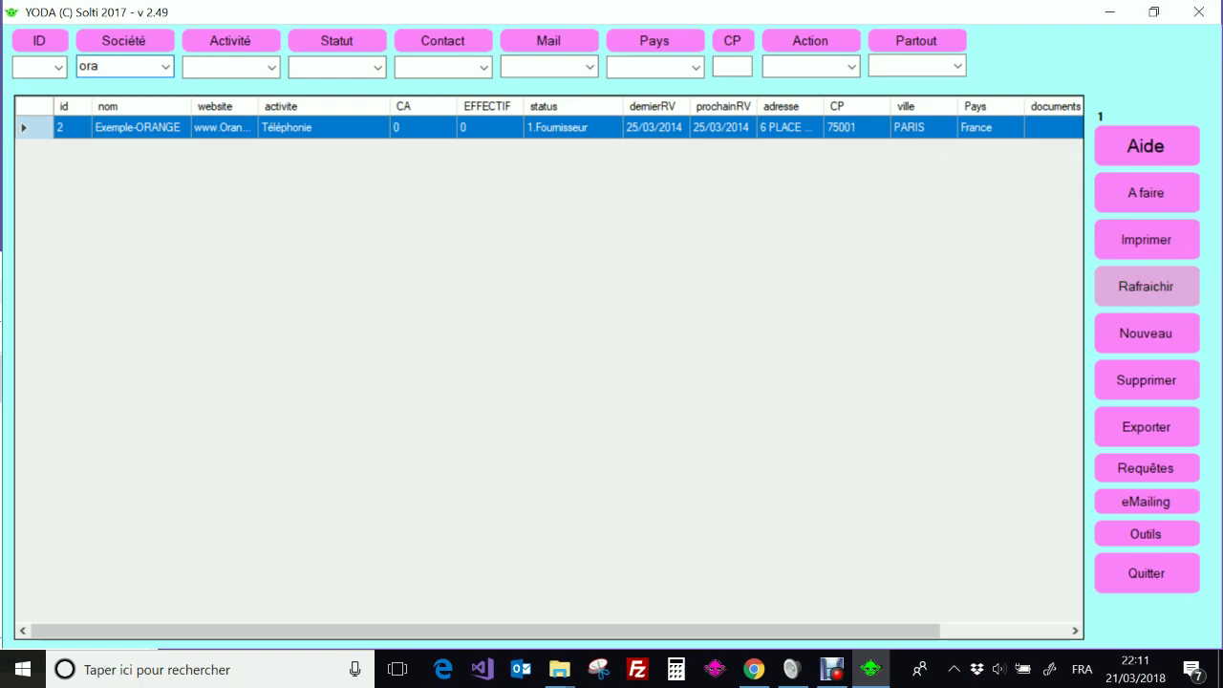
click(1146, 286)
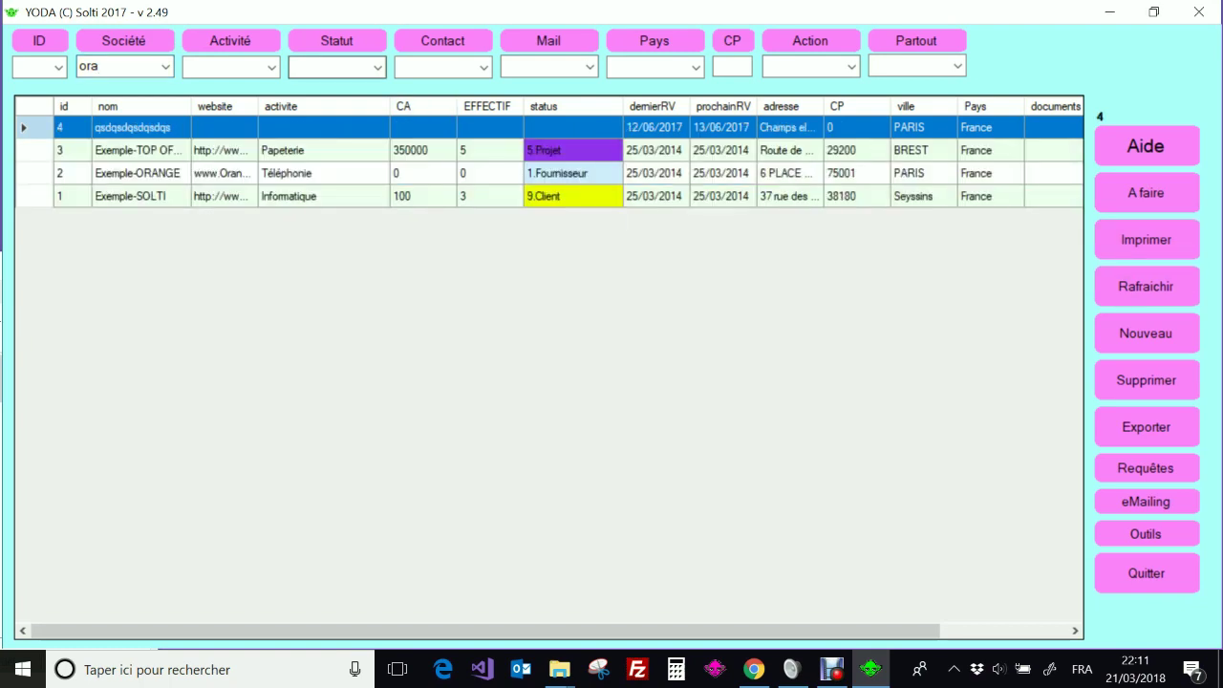
Step: Filter the company list by activité containing "tique", and refresh the display to the full list
click(258, 67)
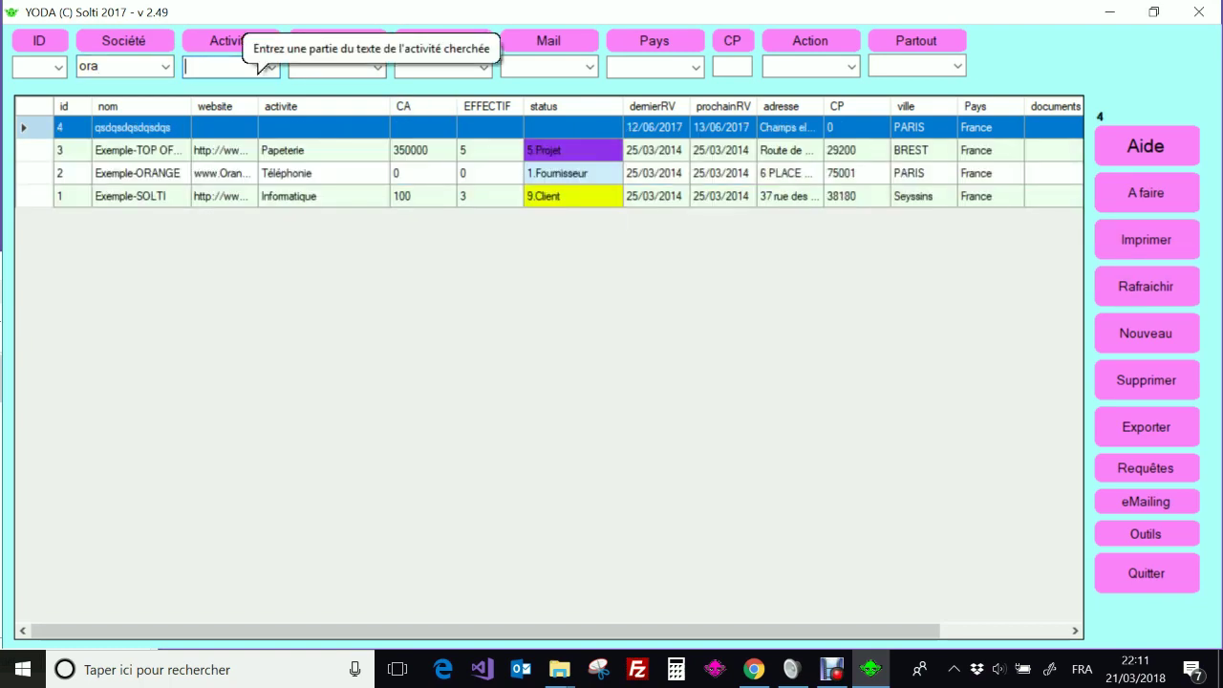
text(tique)
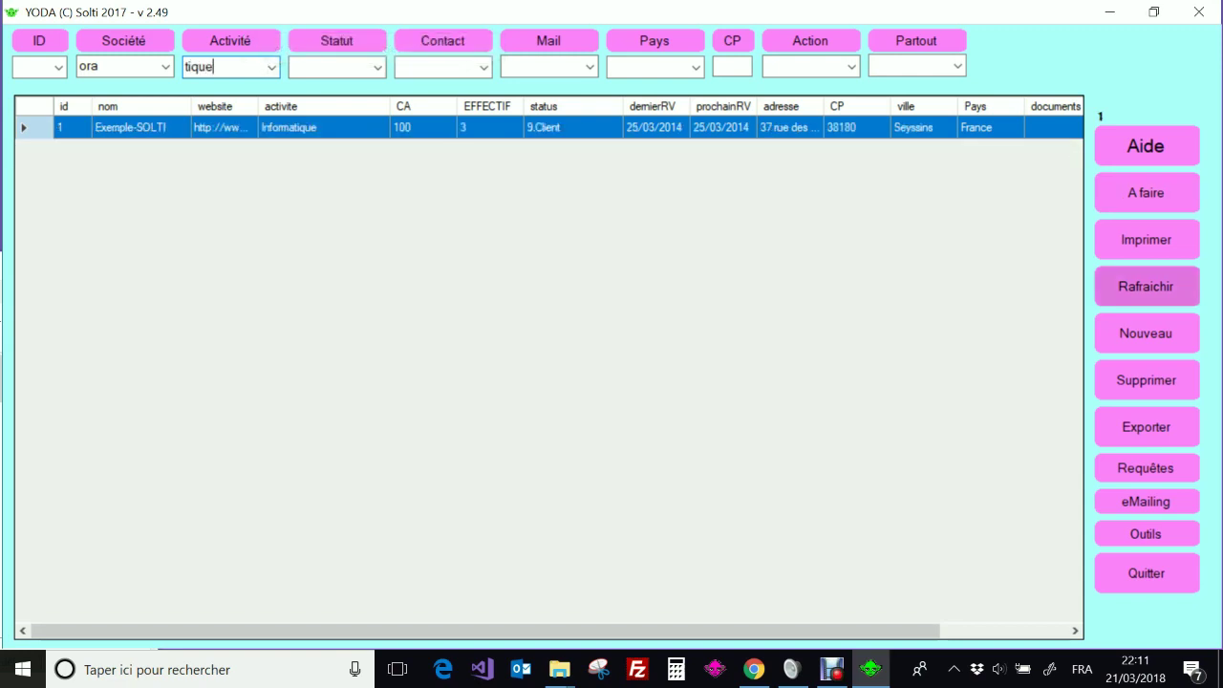
click(1147, 287)
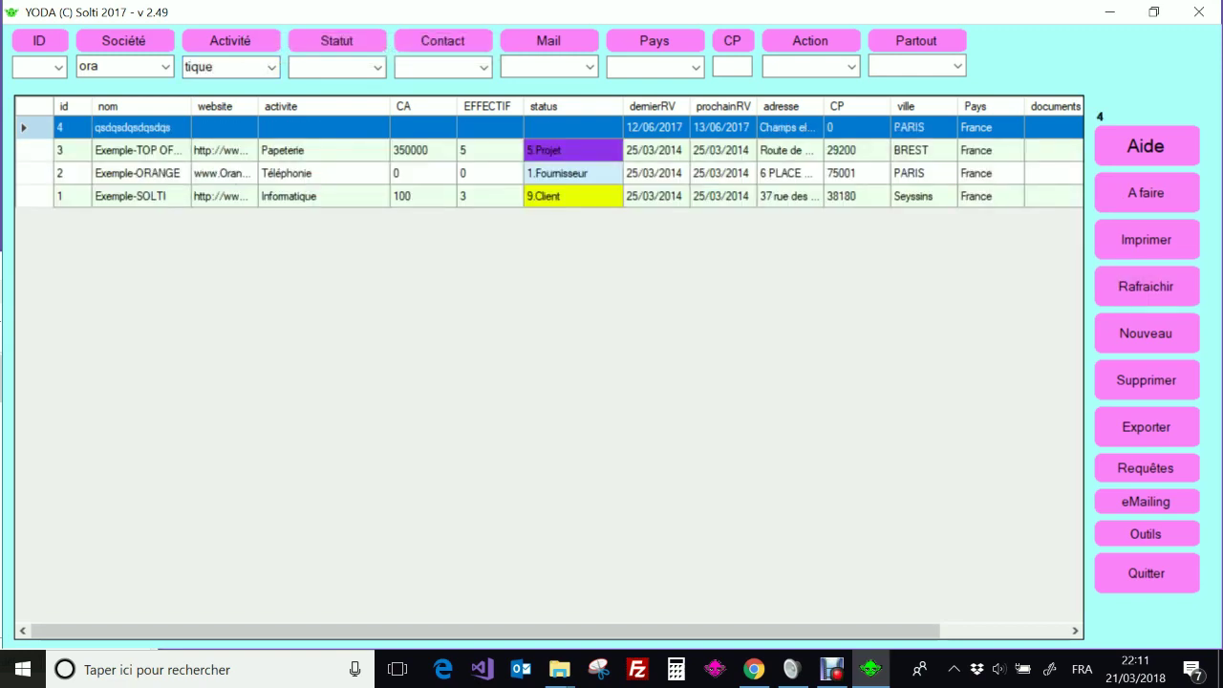
click(420, 67)
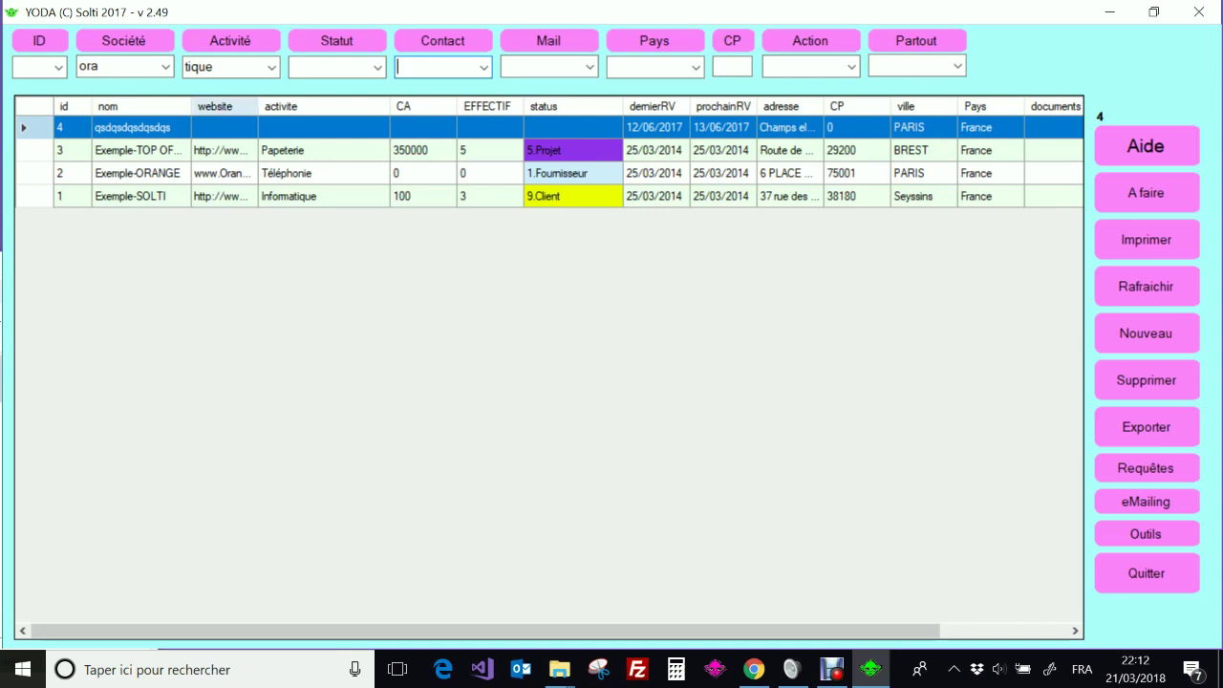
click(224, 106)
click(134, 106)
click(306, 106)
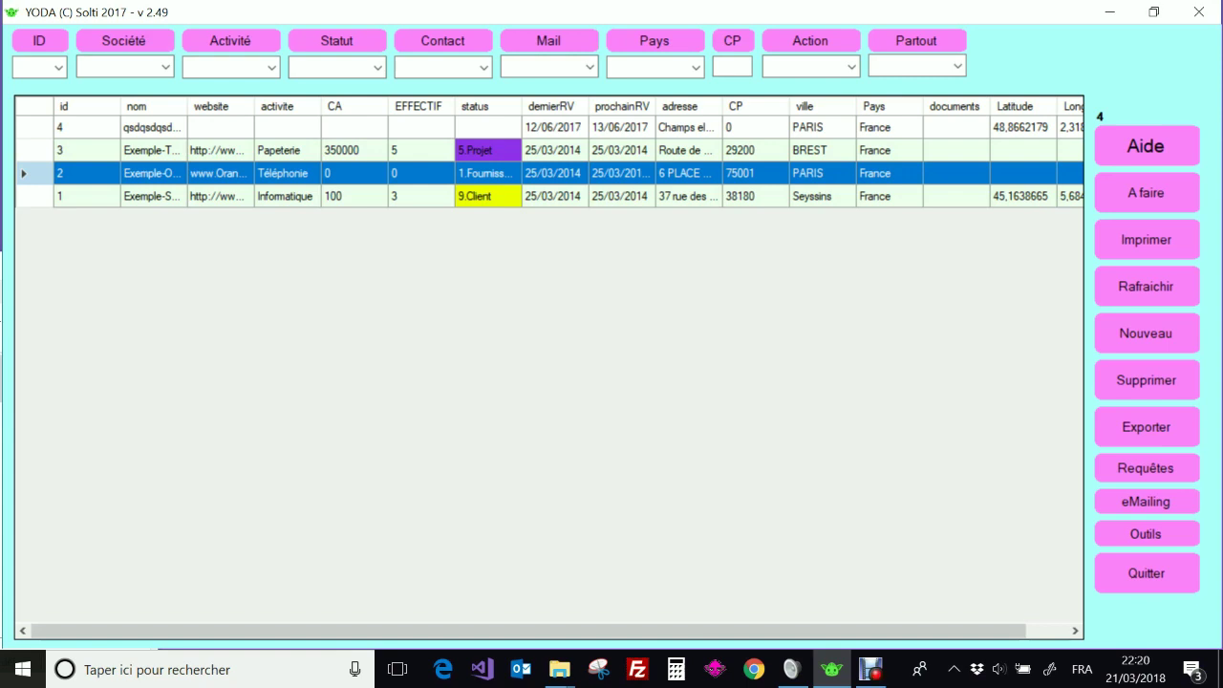
Step: Open the Aide window to view the available help options, and close it
click(1141, 143)
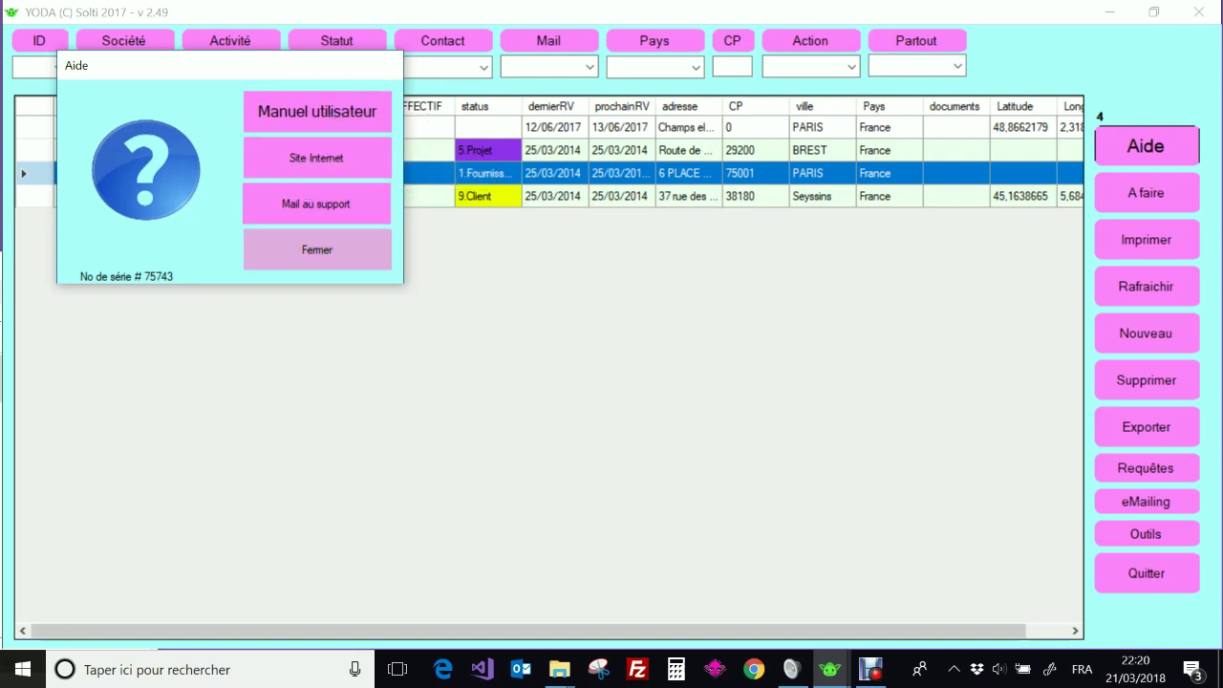
click(317, 250)
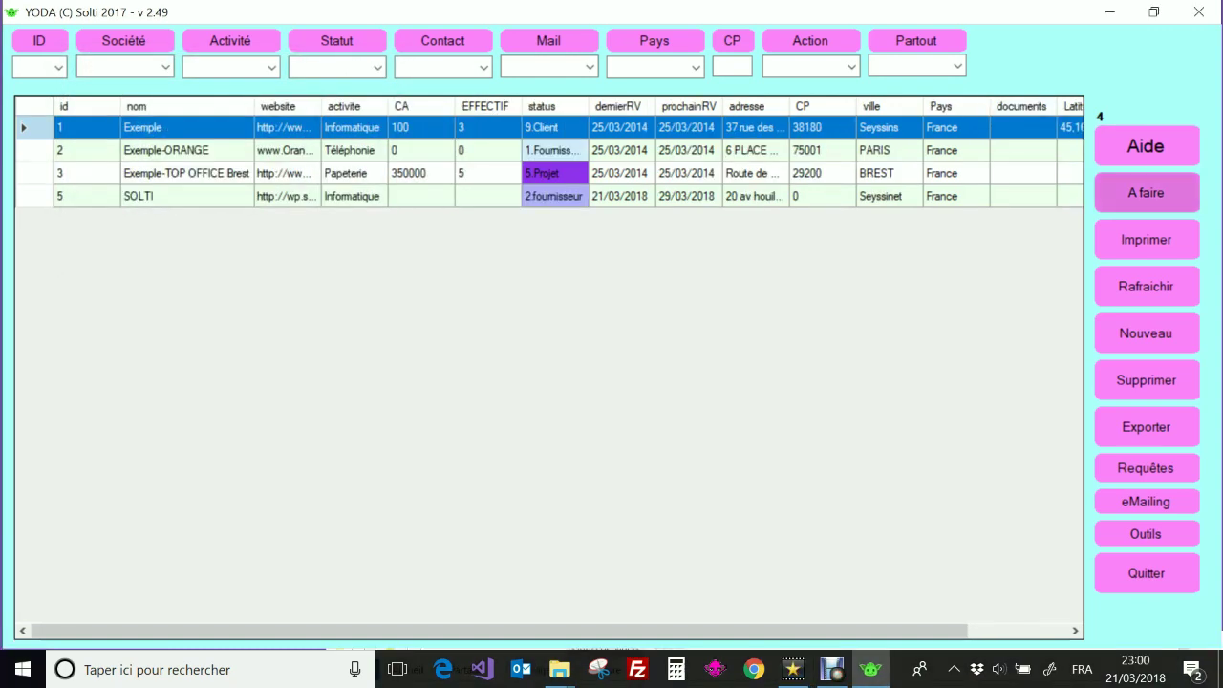
Step: Open the A faire window, look through dates in the March 2018 calendar and select the SOLTI appointment on jeudi 29
click(1129, 189)
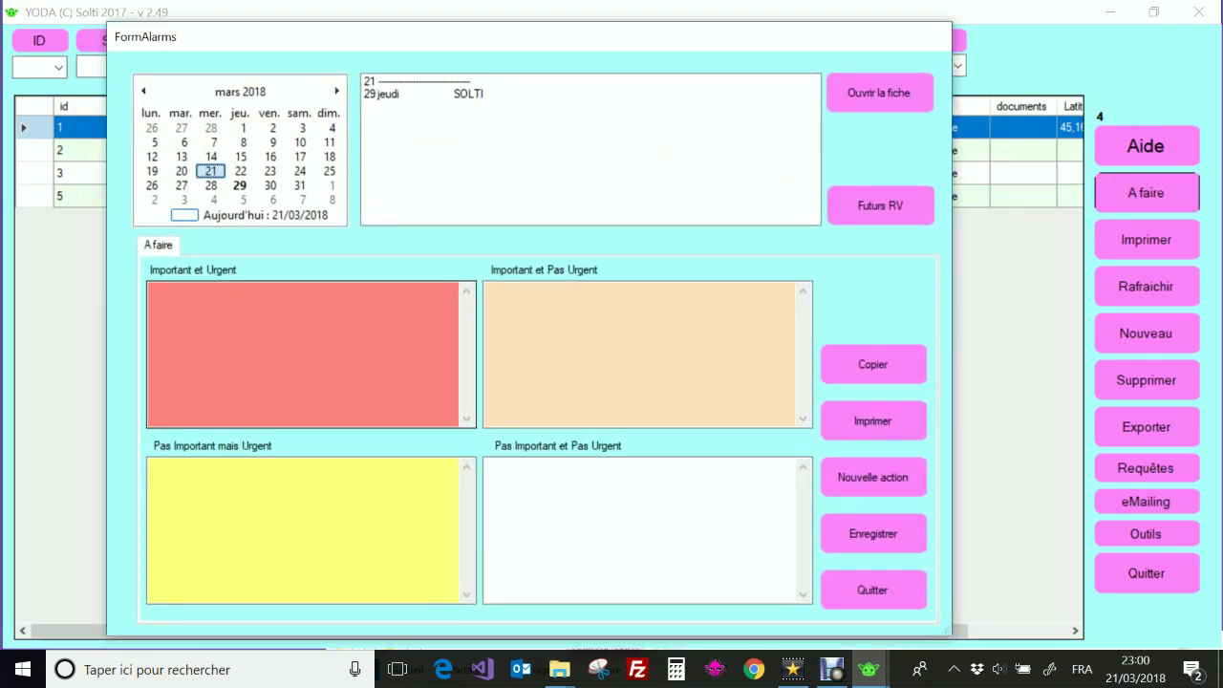
click(241, 172)
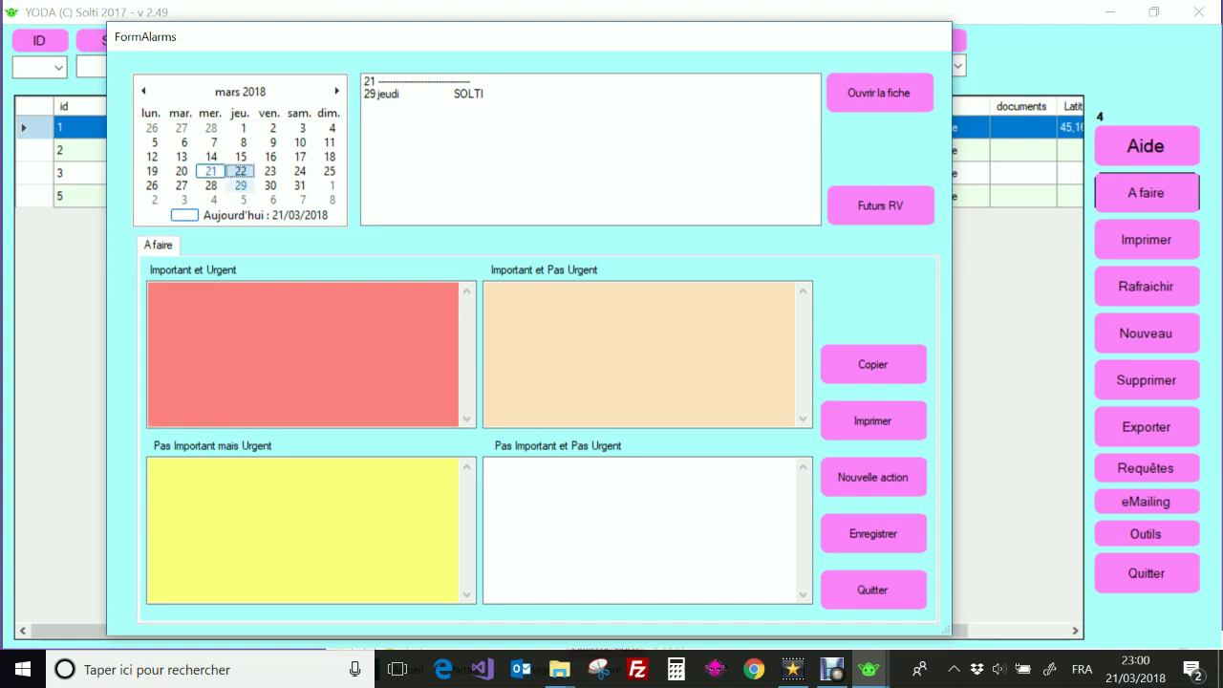
click(240, 185)
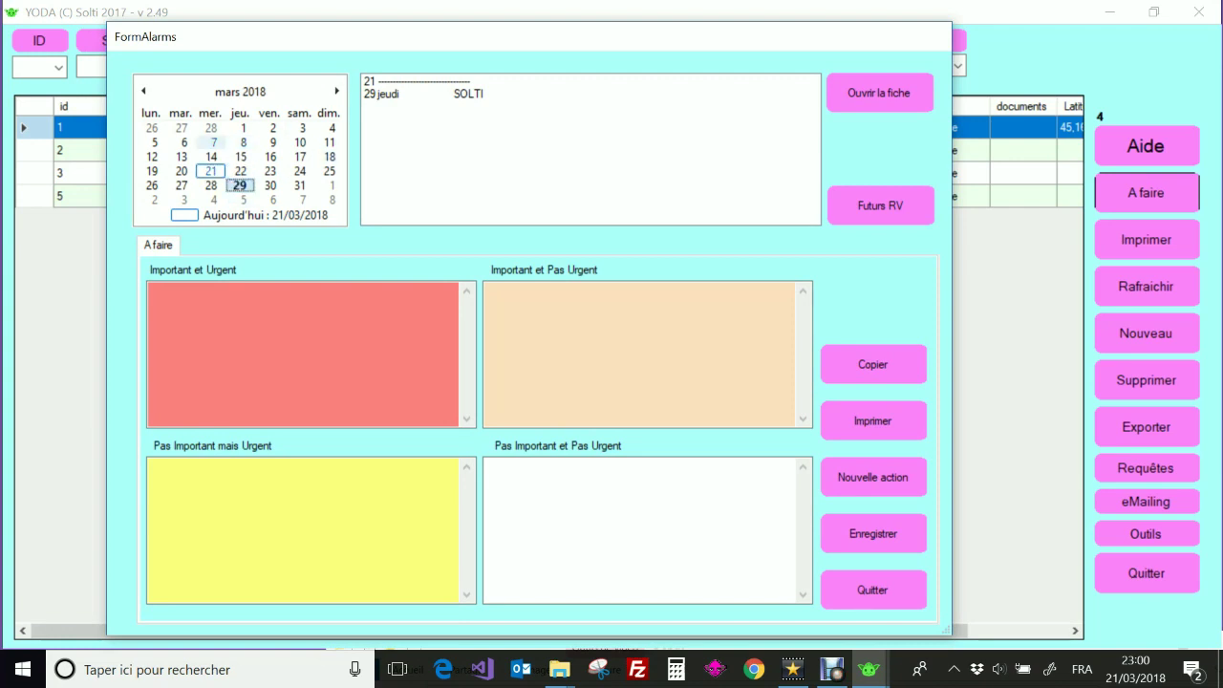
click(211, 142)
click(468, 94)
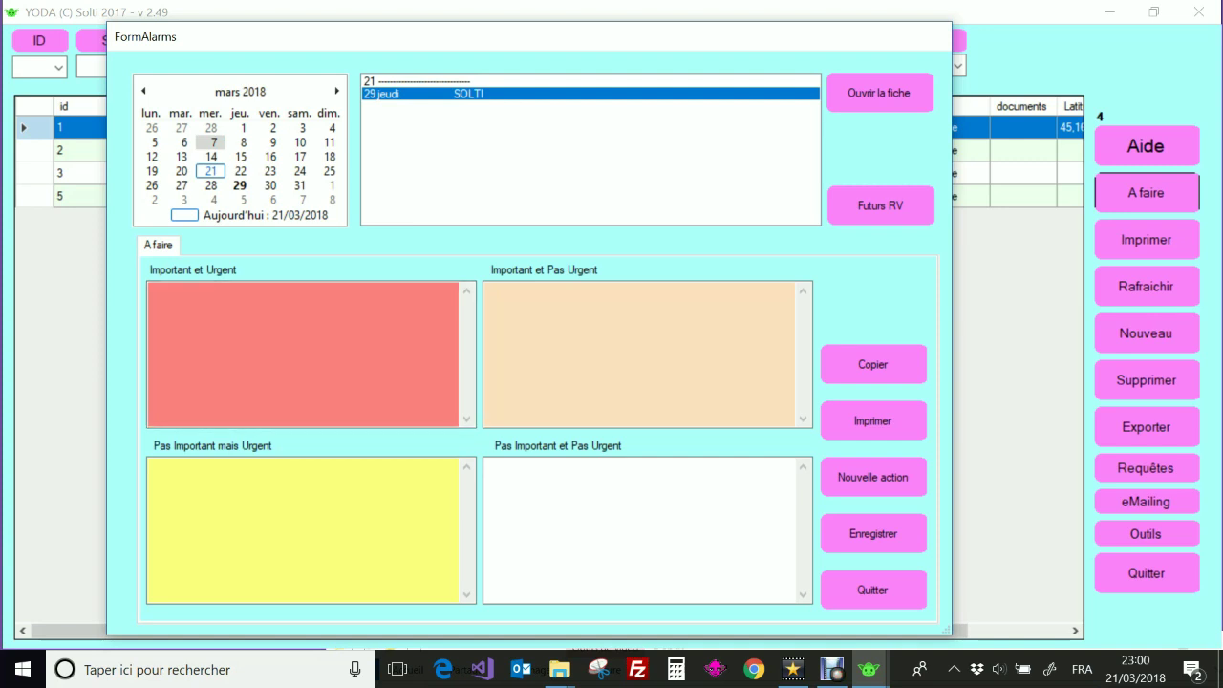
Step: Enter "Faire une vidéo" under Important et Urgent and "Changer les couleur de mon YODA" under Important et Pas Urgent
click(153, 292)
text(Faire une vidéo)
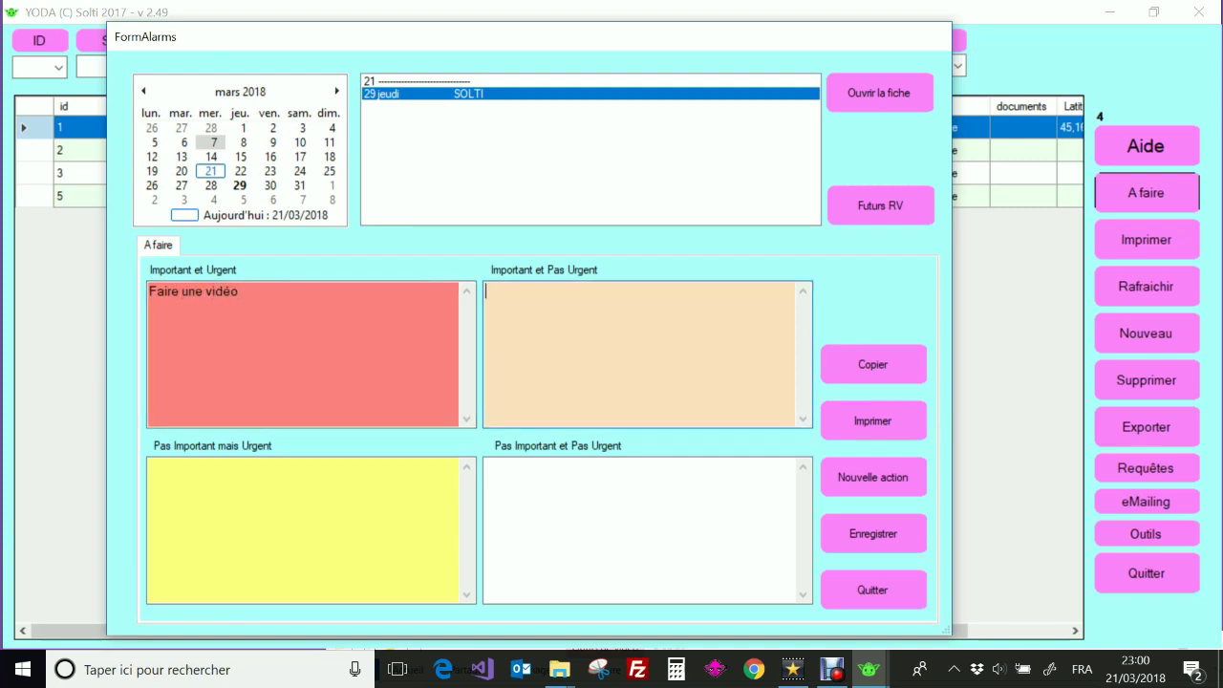
text(AM)
key(BackSpace)
key(BackSpace)
text(Changer les couleur de mon )
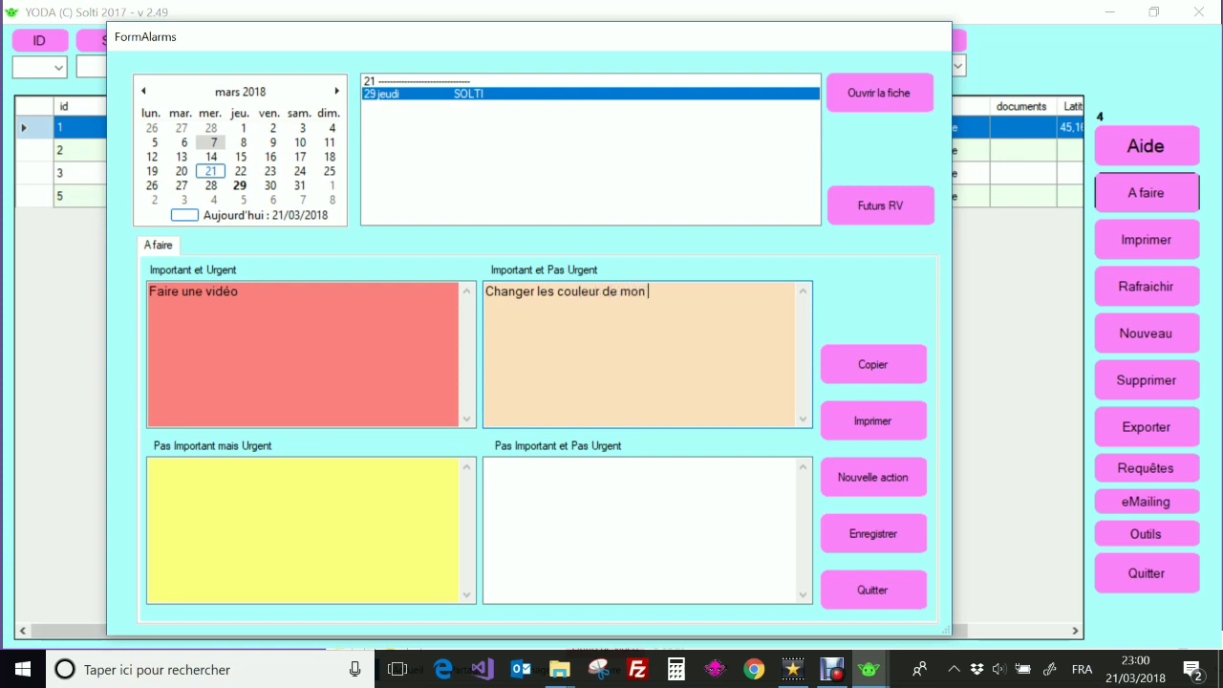
text(YODA)
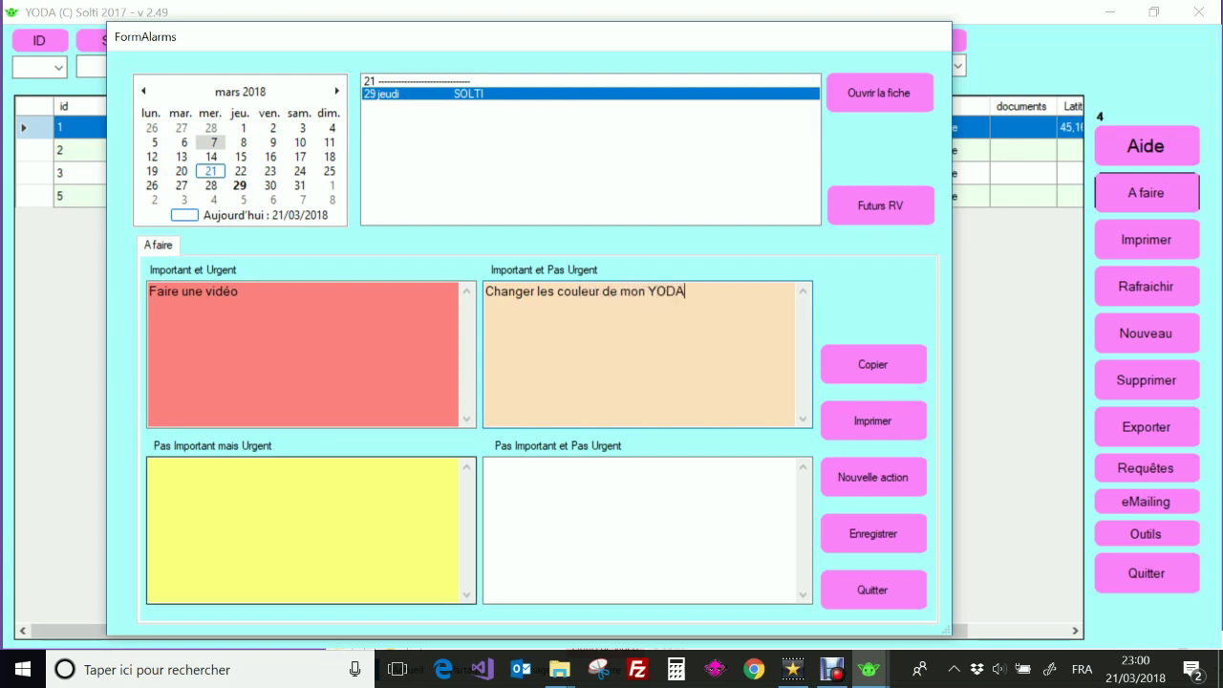
Step: Enter "Imprimeur" under Pas Important mais Urgent and "Partie en vacances" under Pas Important et Pas Urgent, and close the to-do window
click(151, 467)
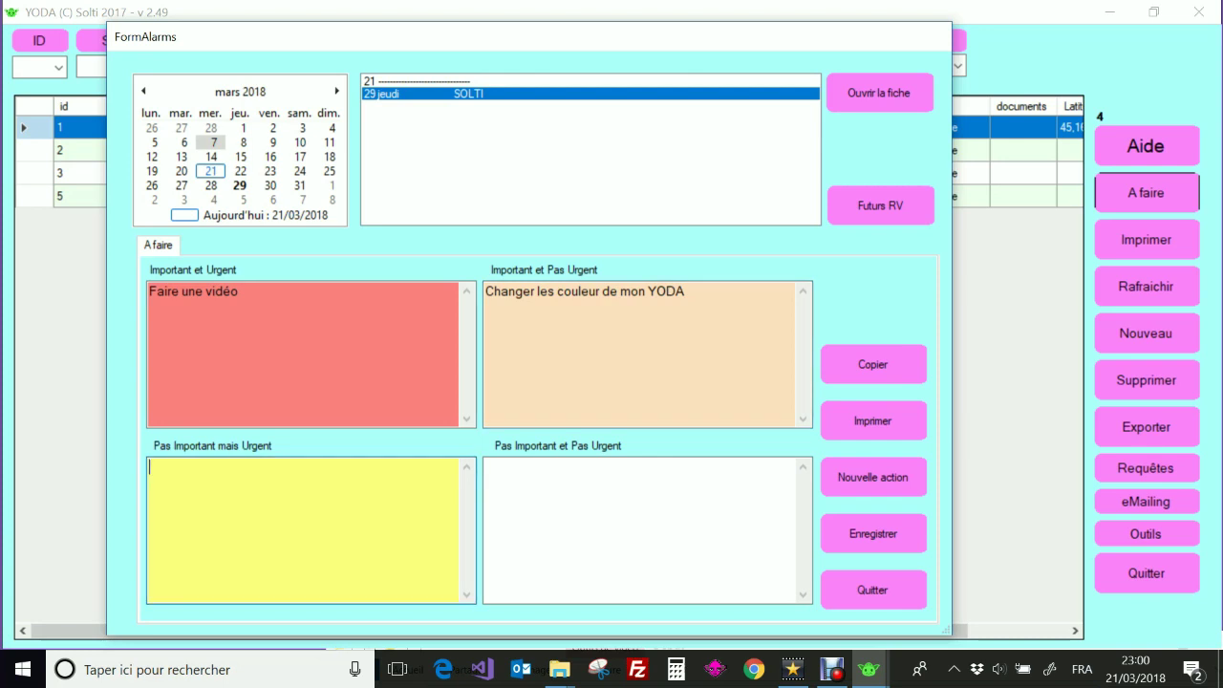
text(Imprimeur)
click(487, 467)
text(Parti)
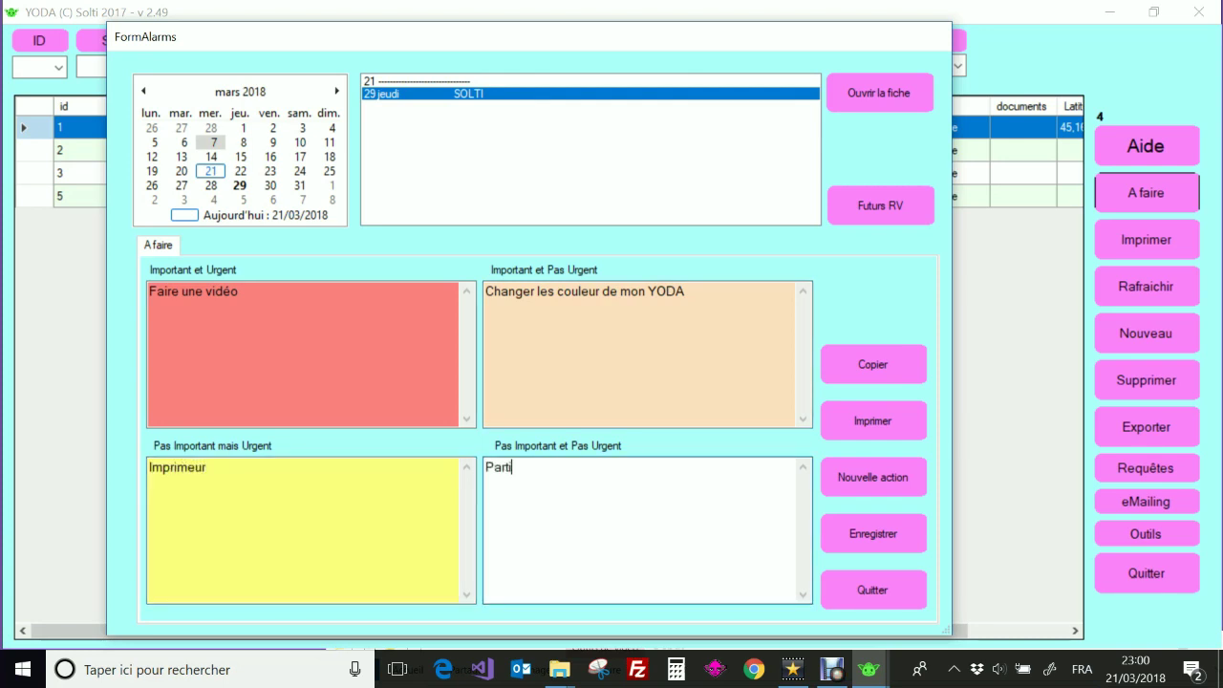
text(e en vacances)
key(Tab)
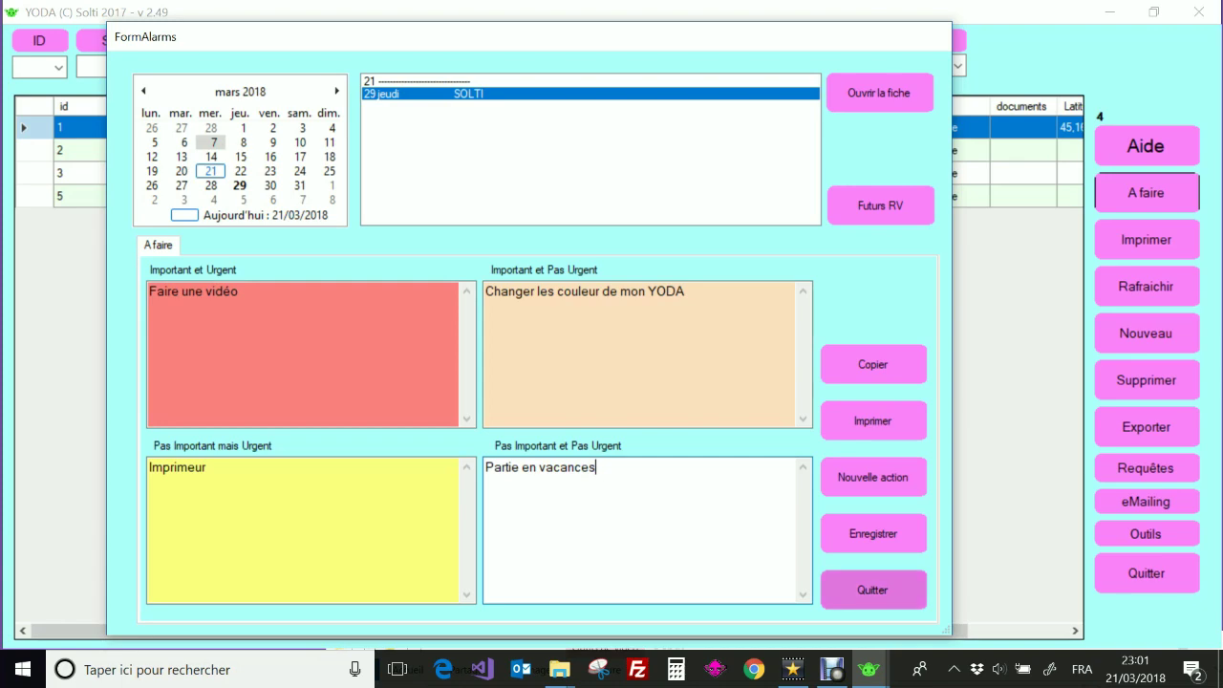
click(873, 589)
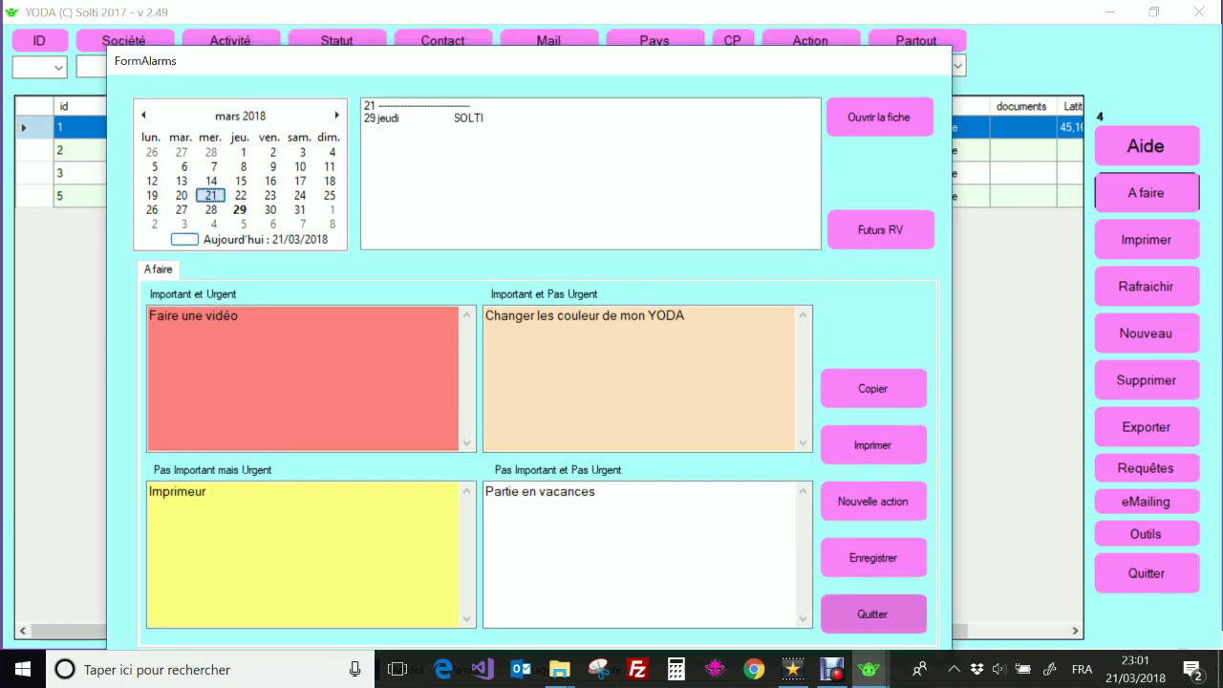
click(872, 614)
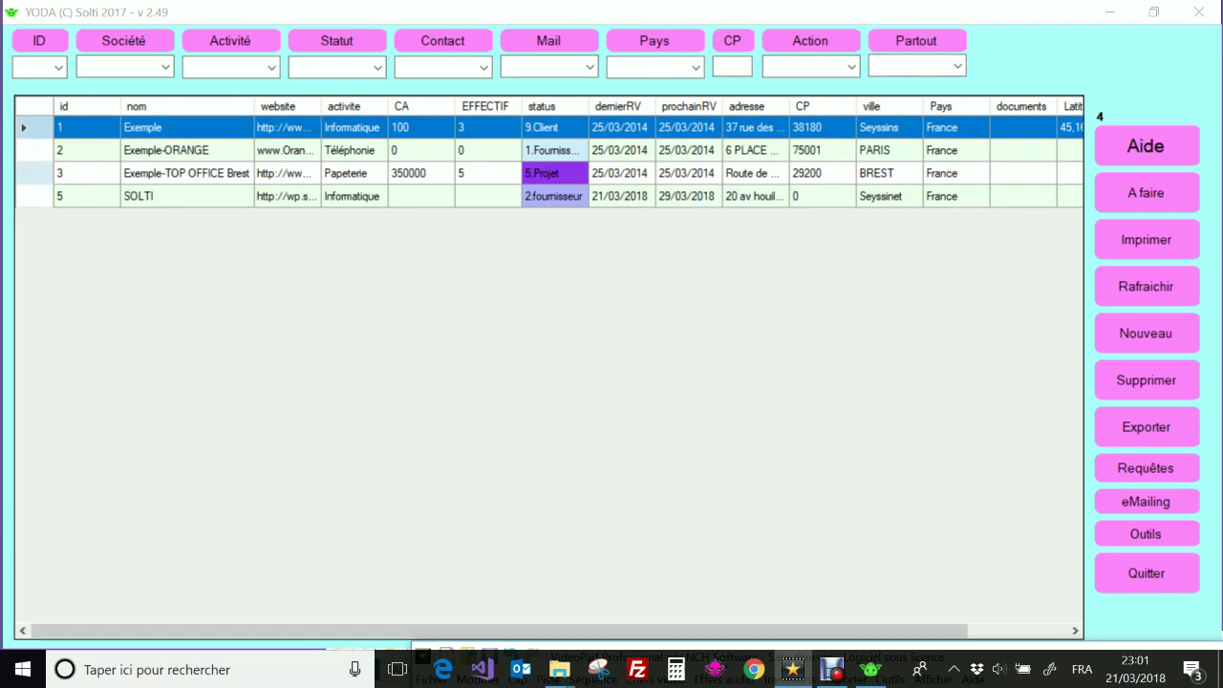
Step: Select the Exemple-TOP OFFICE Brest row in the company table and run the print command, accepting the defaults
click(35, 173)
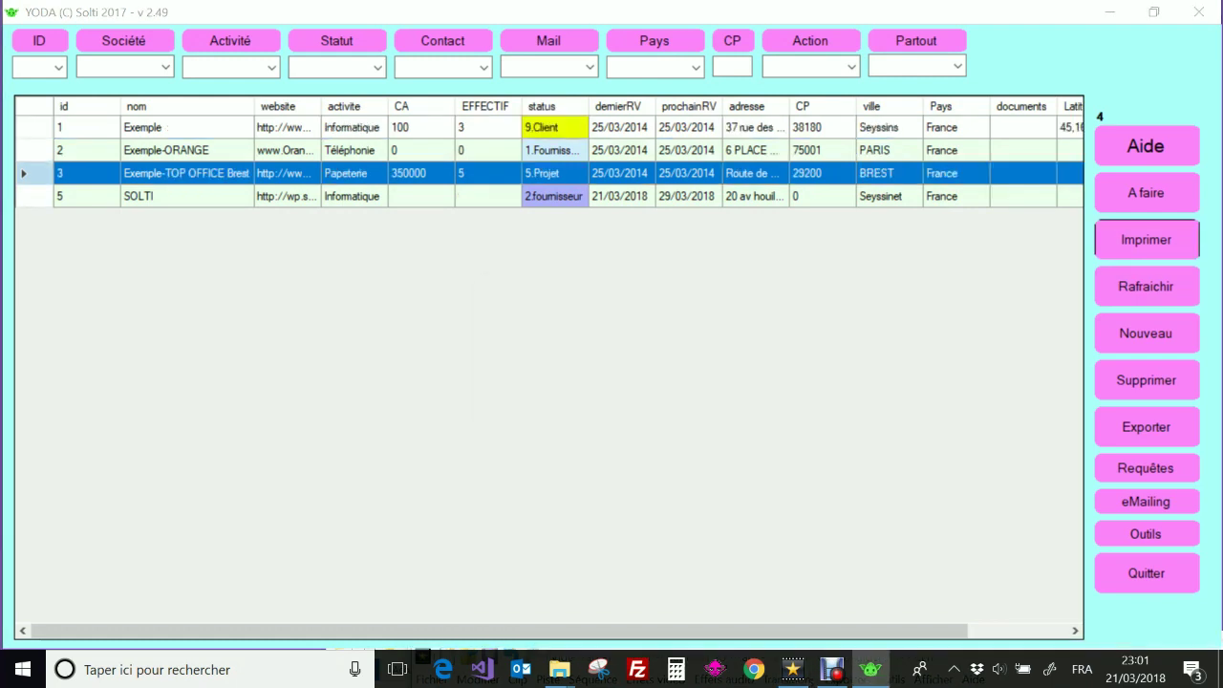
click(1145, 240)
key(Return)
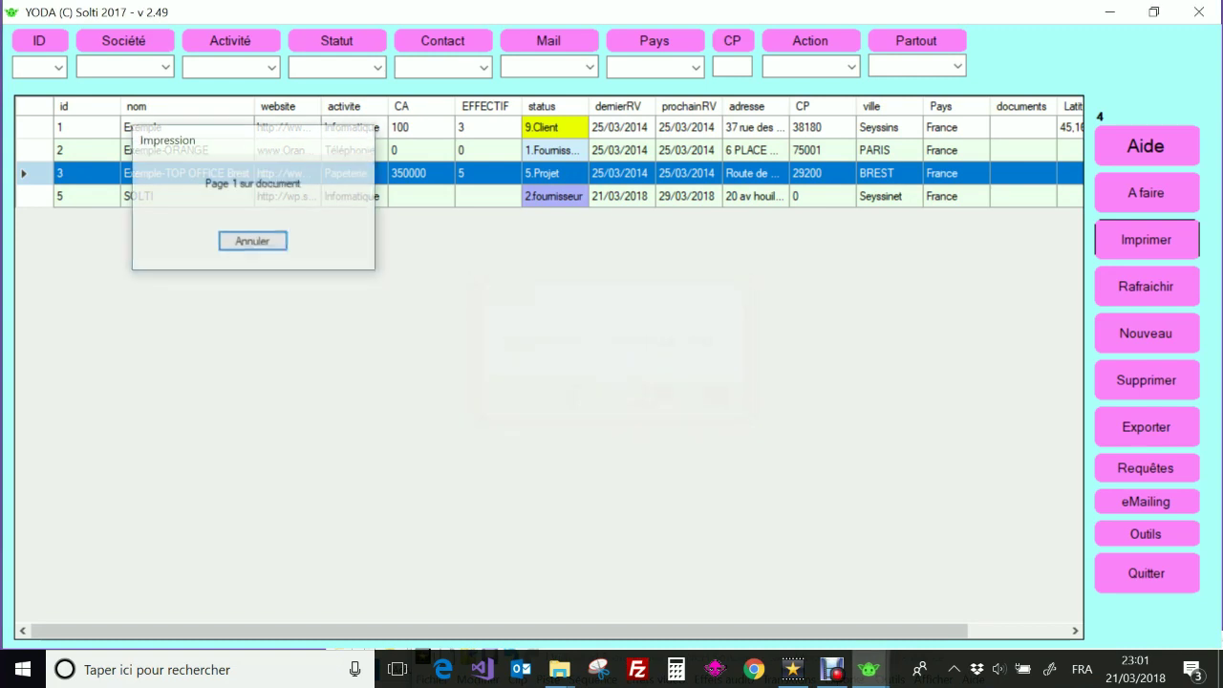
key(Return)
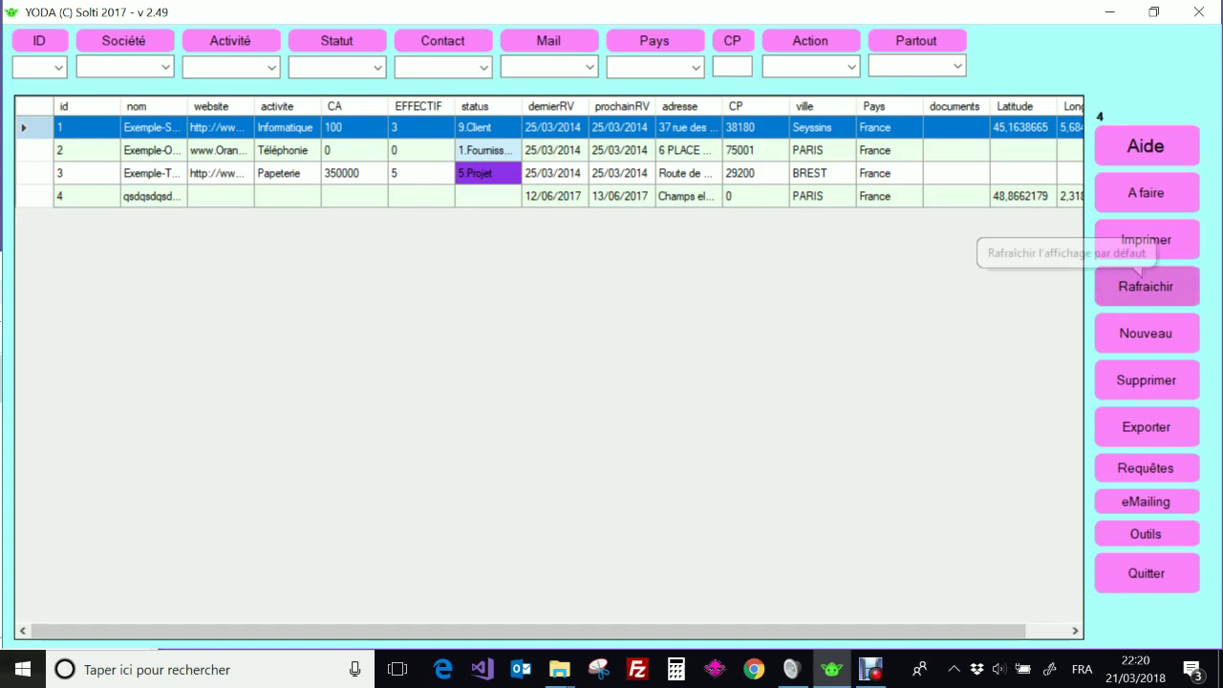
Step: Refresh the company list to its default display and filter it by société name containing "or"
click(1147, 287)
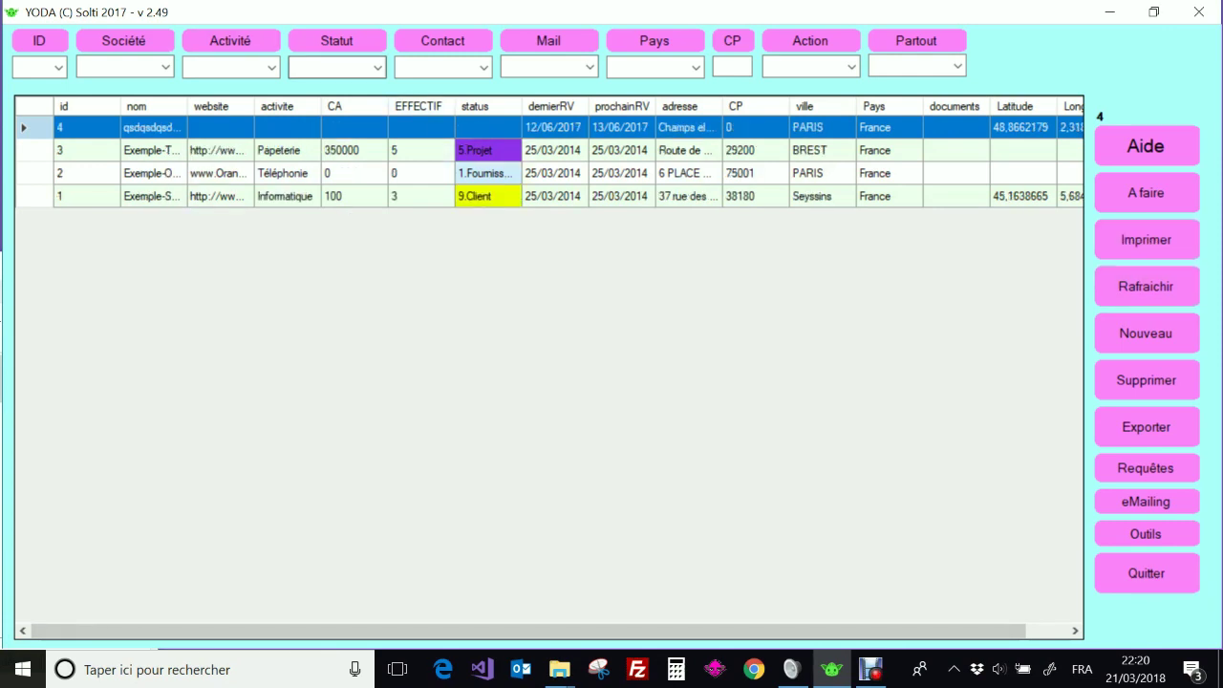
click(131, 59)
text(or)
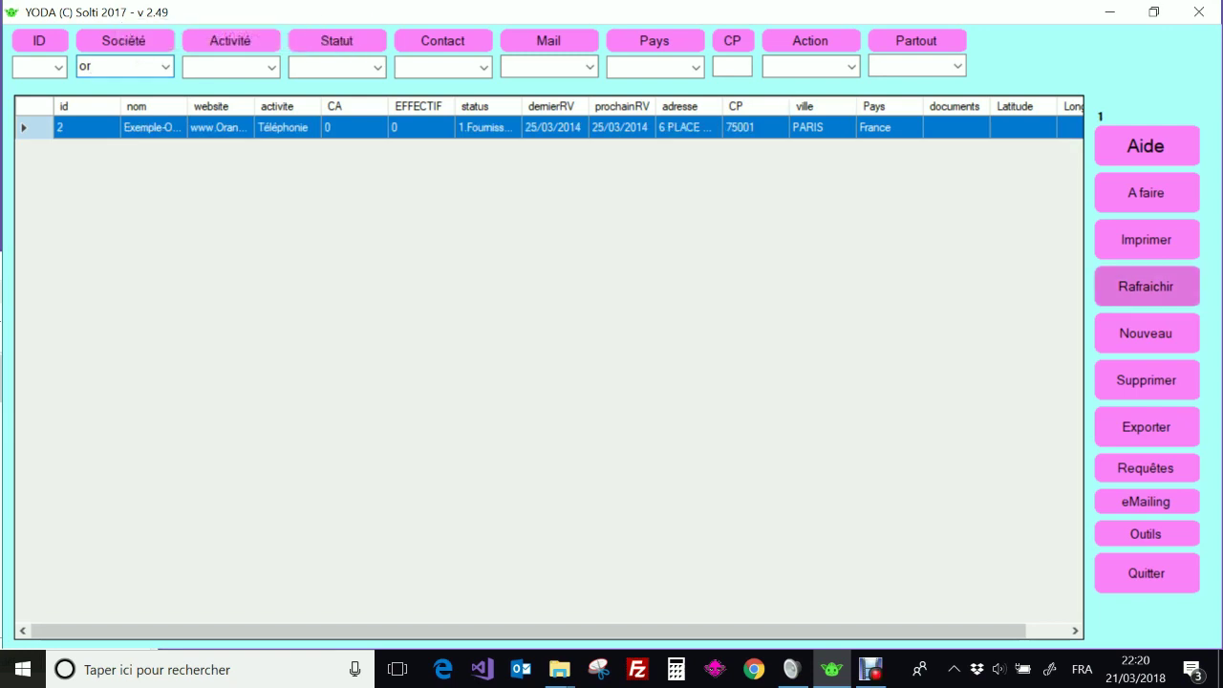
Step: Refresh the company list to show all companies, and open a blank new-company form and close it without saving
click(1147, 287)
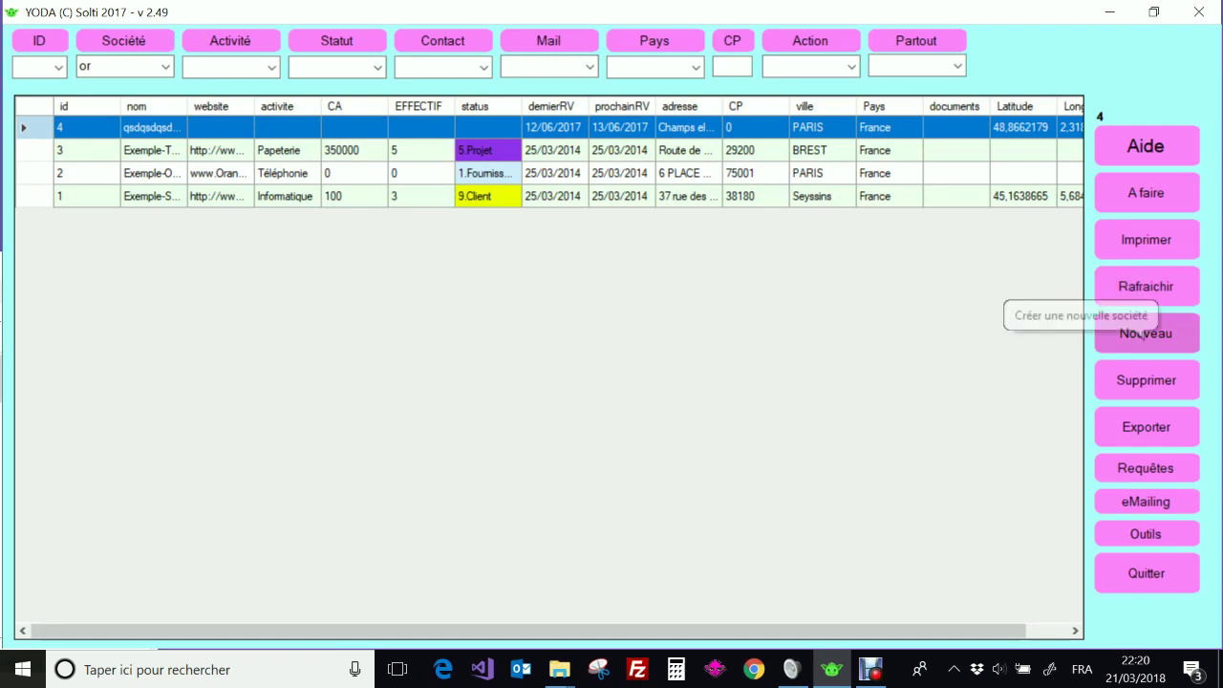
click(1145, 333)
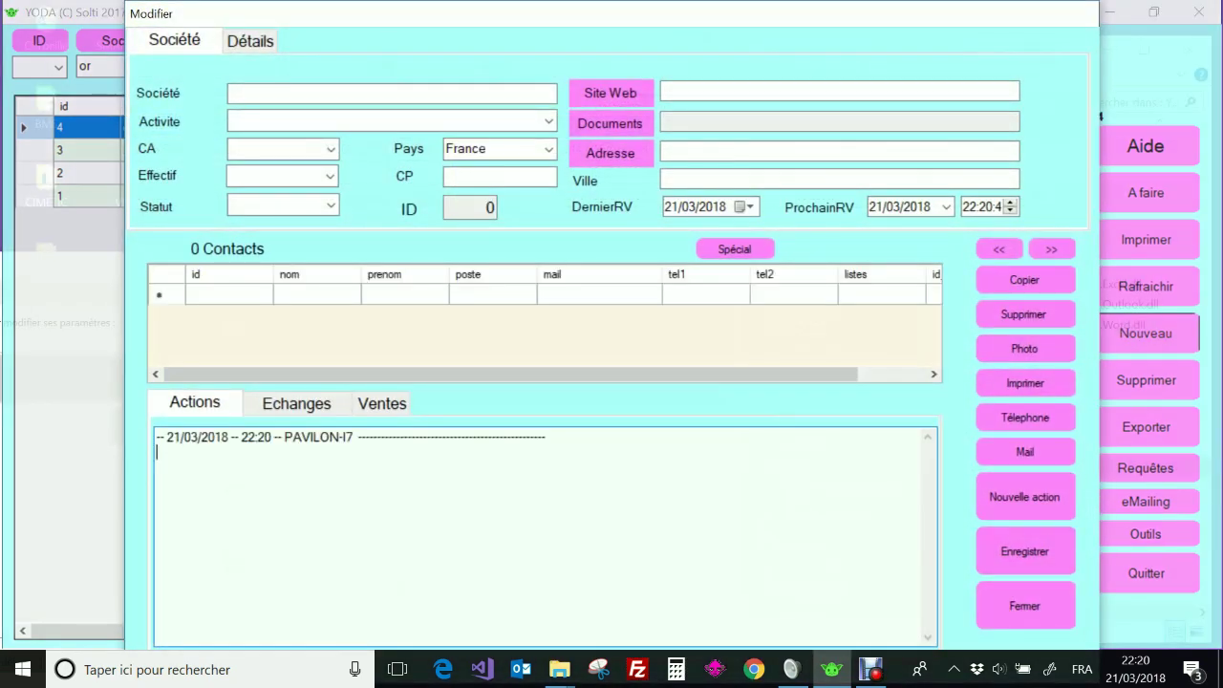
click(1026, 606)
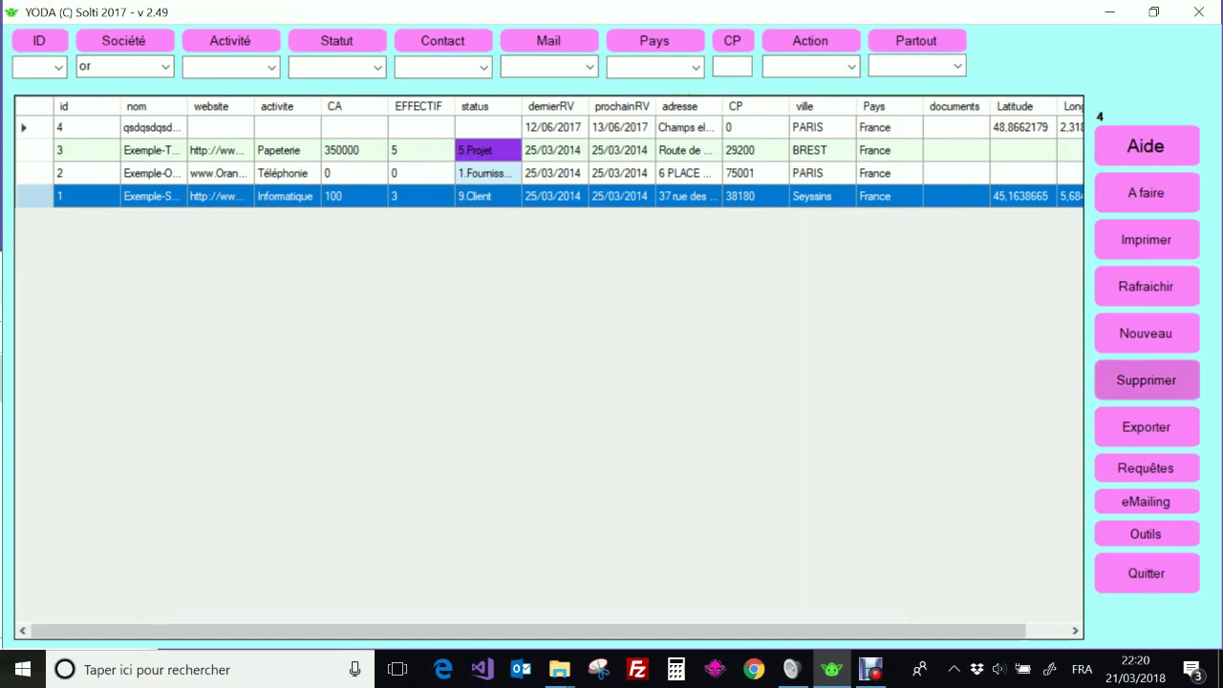
Step: Delete the qsdqsdqsdqsdqs company with id 4 from the table, confirming the deletion
click(36, 127)
click(1146, 379)
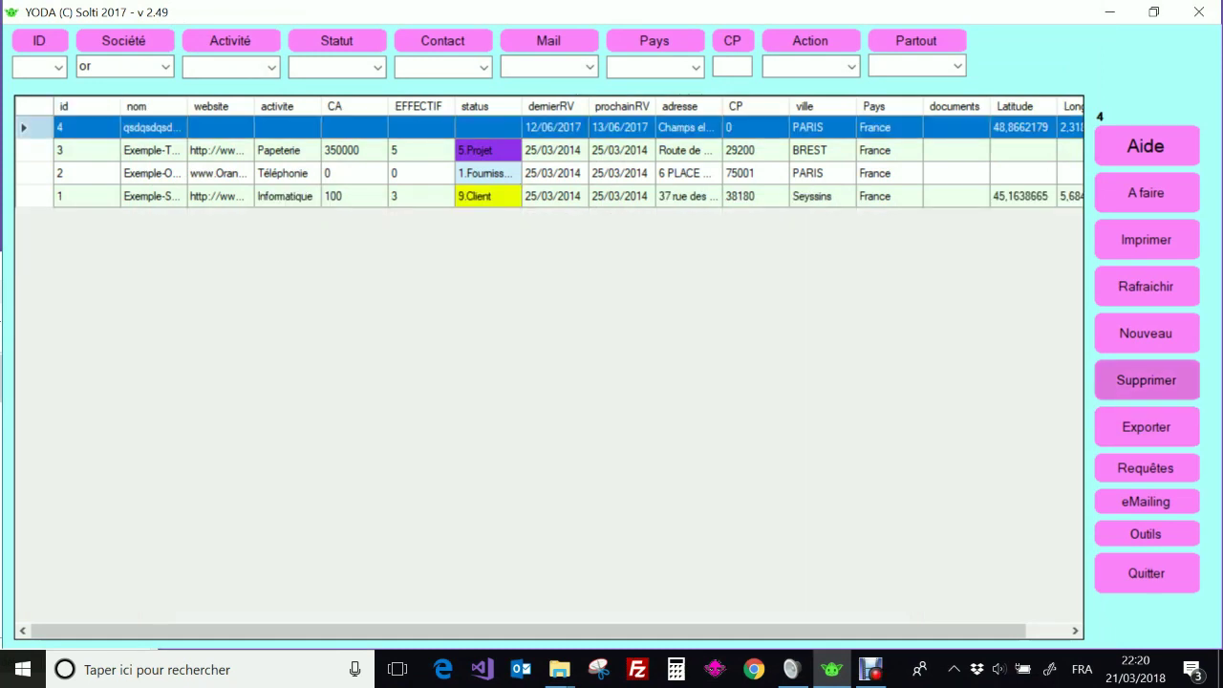
click(641, 397)
click(641, 397)
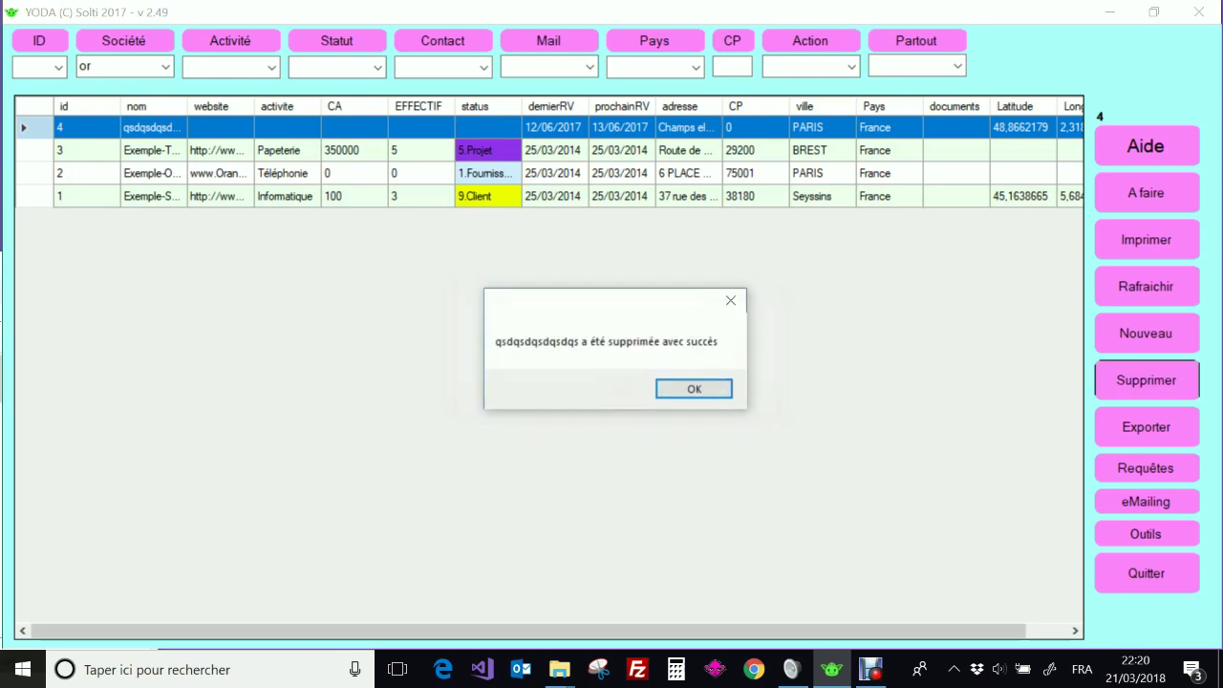
click(695, 389)
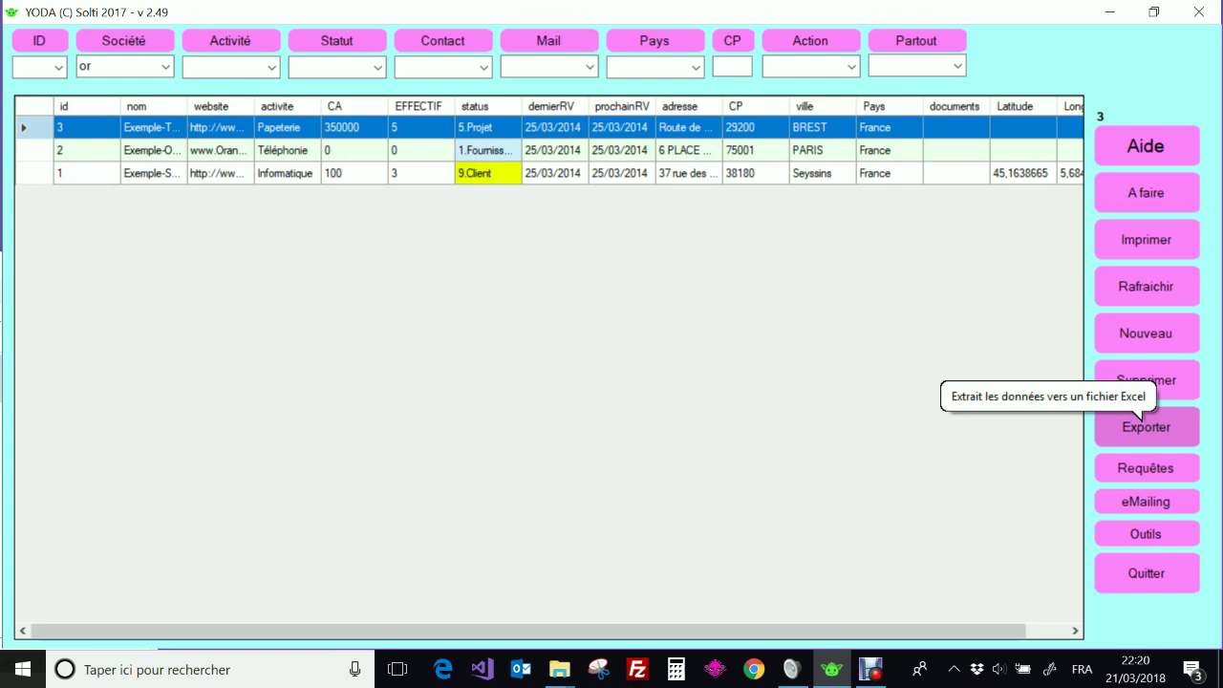
Step: View the available export formats, abandon the export and call up the queries tool
click(1142, 420)
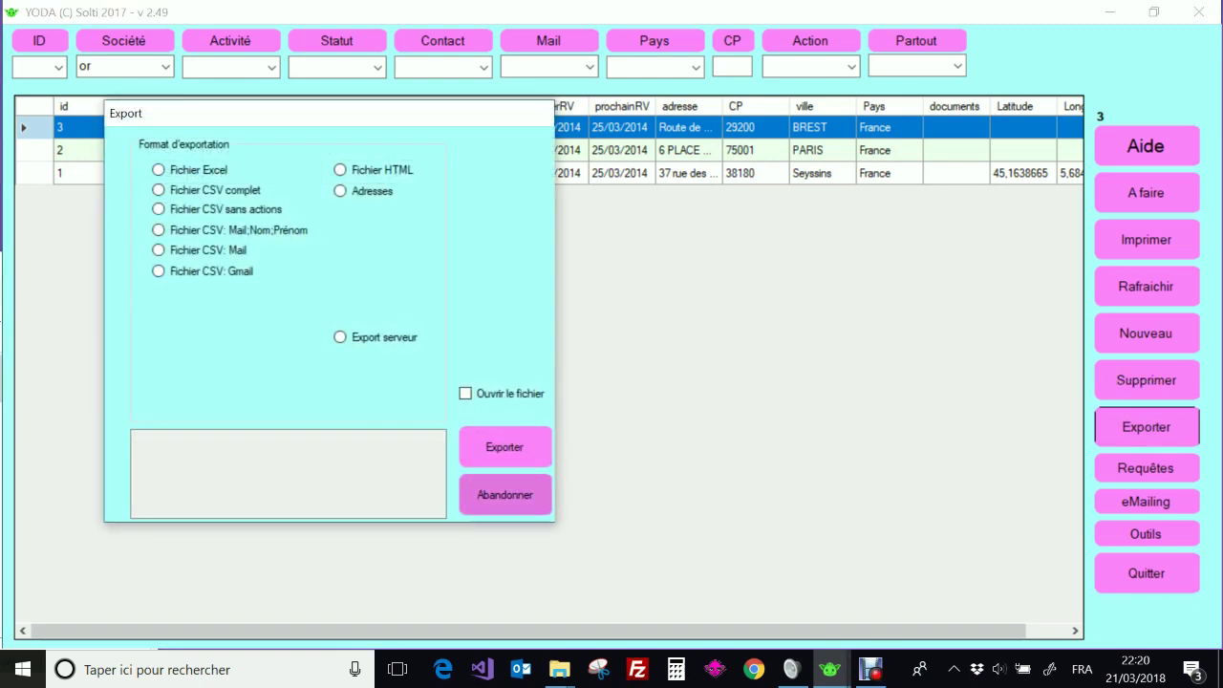
click(505, 495)
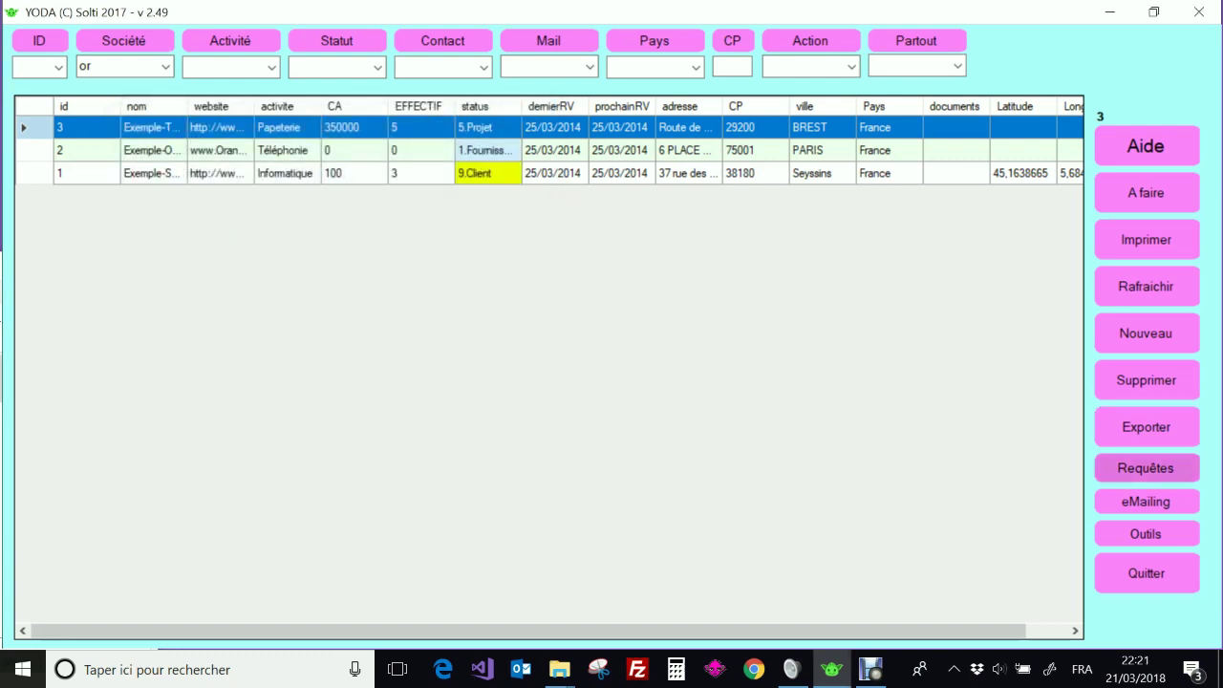
click(1133, 464)
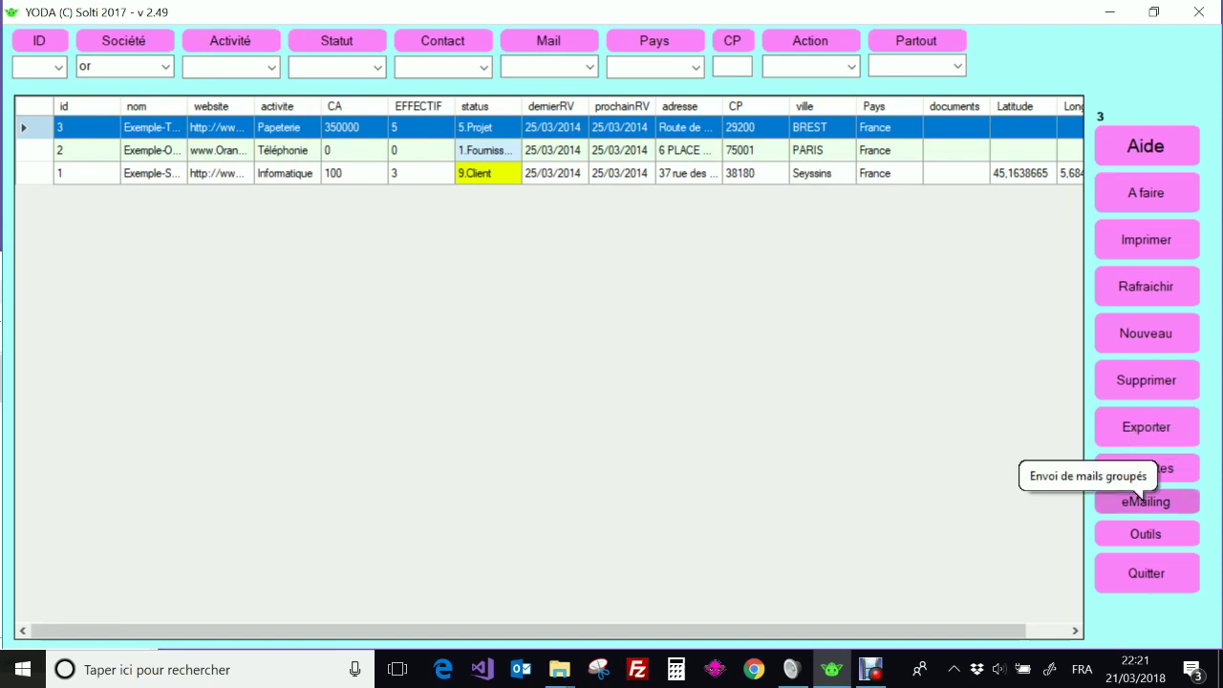
Step: Open the group emailing tool to view its sender configuration for Mailing1, and close it
click(1139, 498)
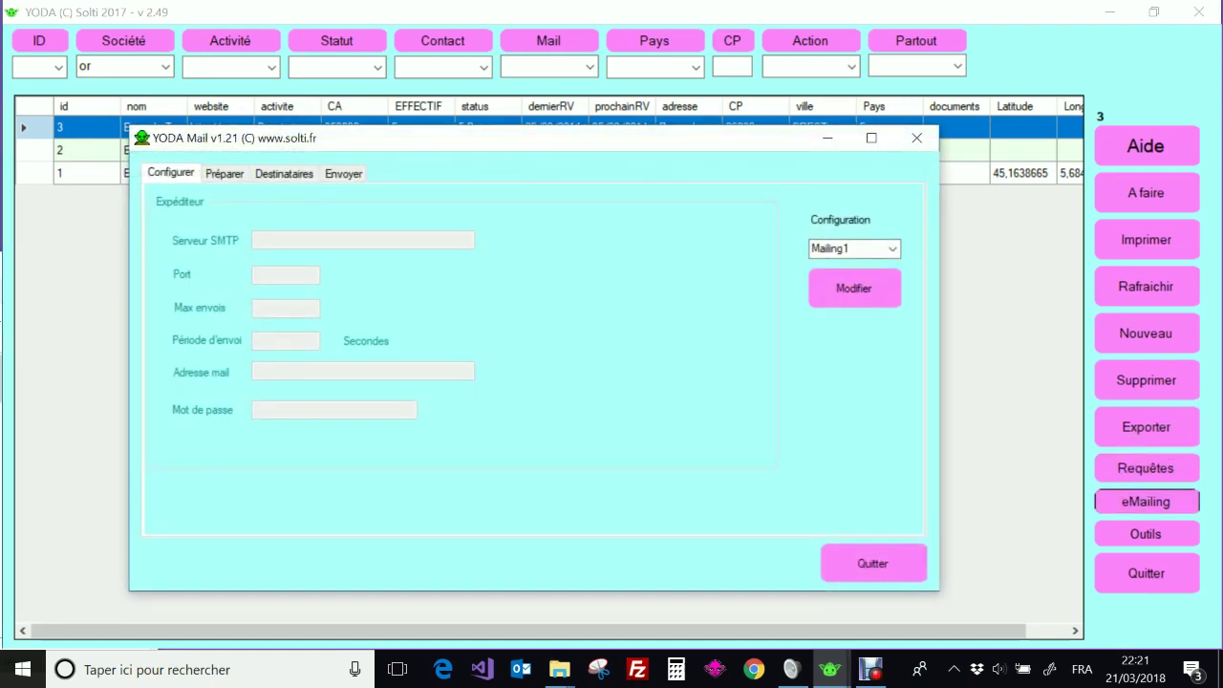
click(873, 563)
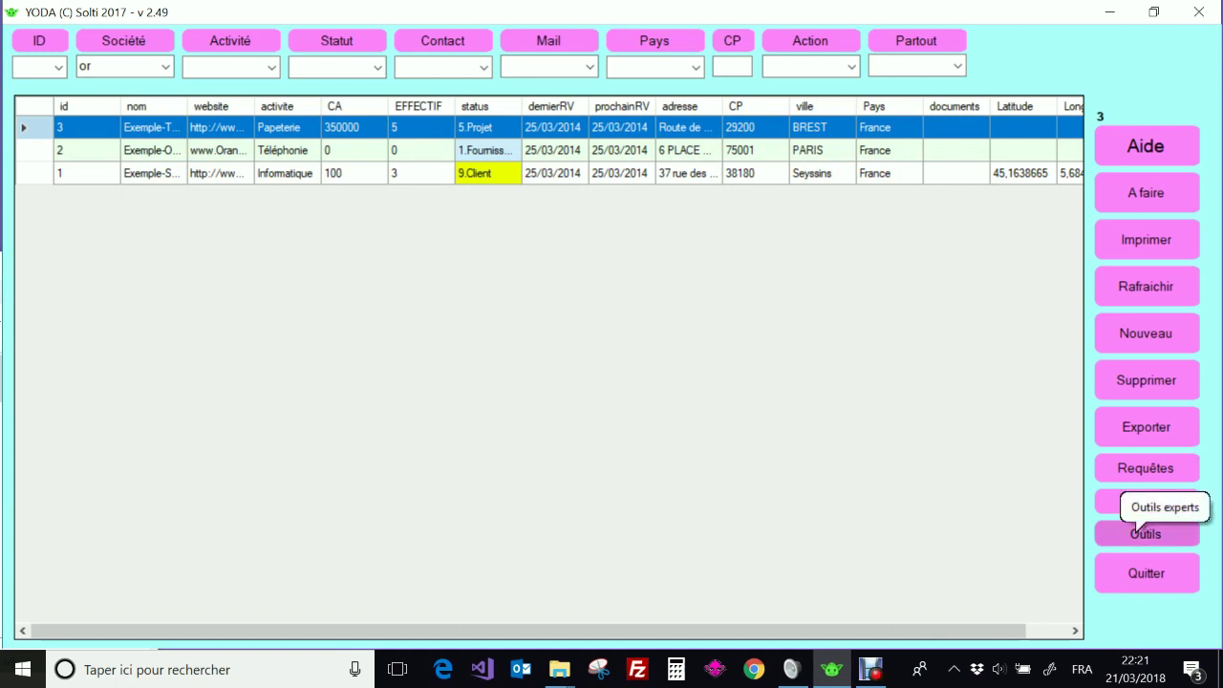
click(1146, 571)
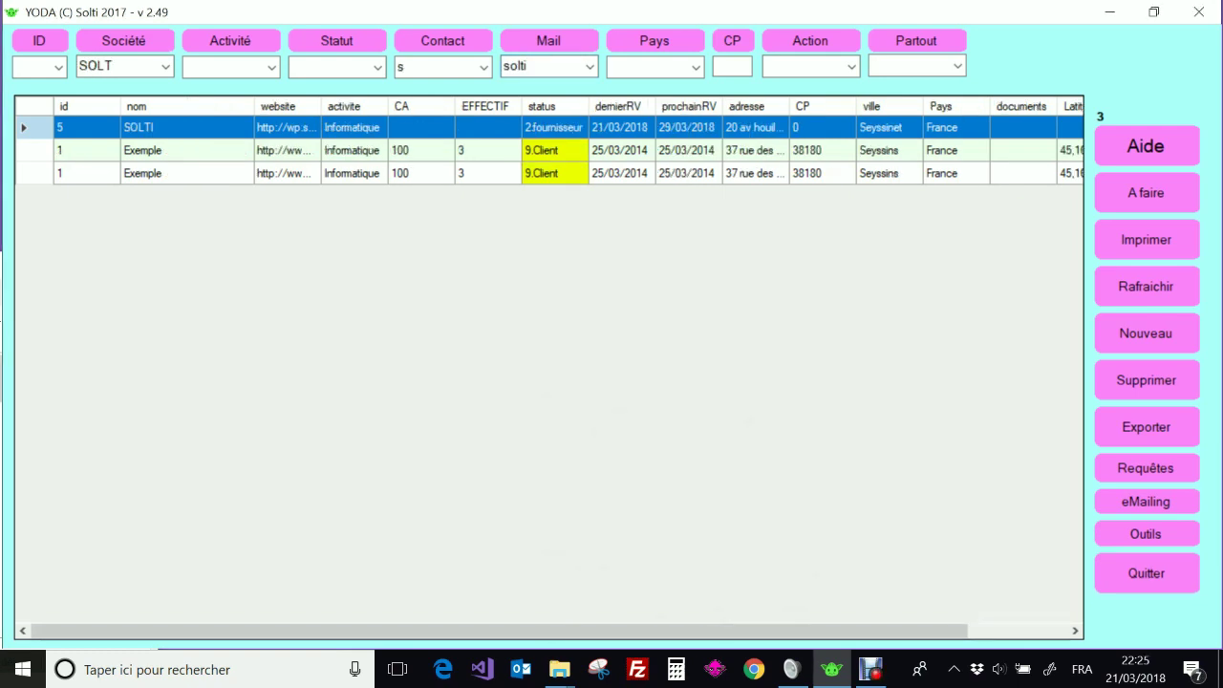
Step: Open the CRM YODA website from the help window and view the free version download section
click(1145, 146)
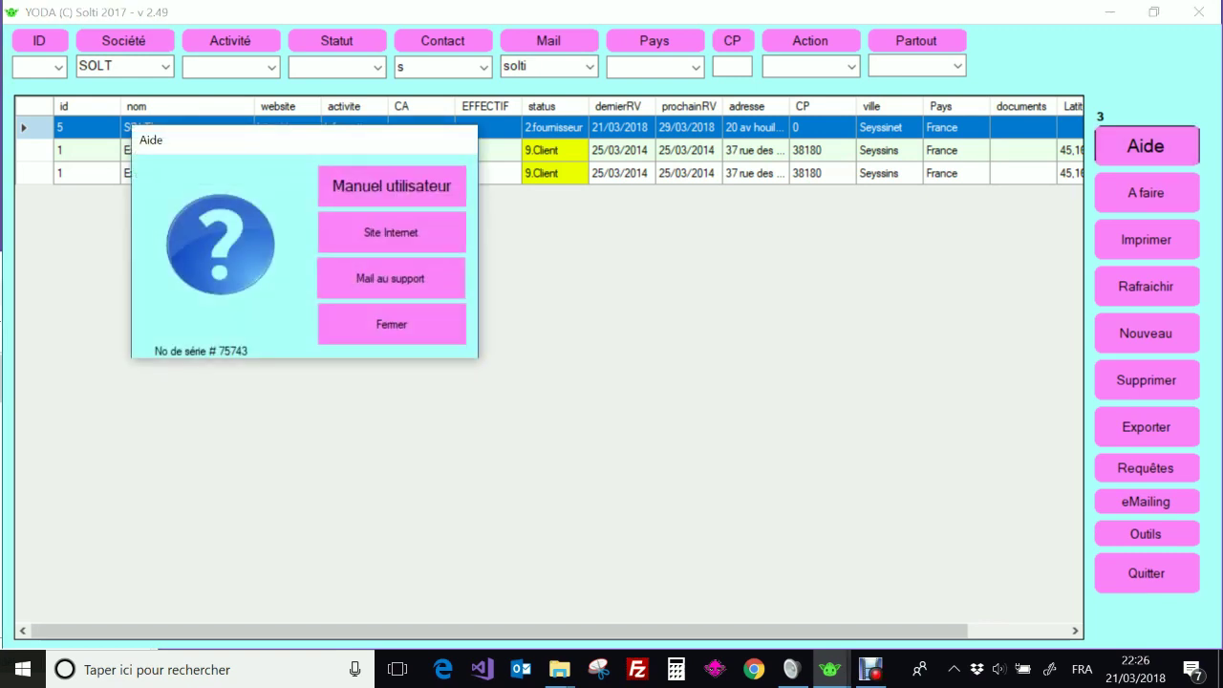
click(390, 232)
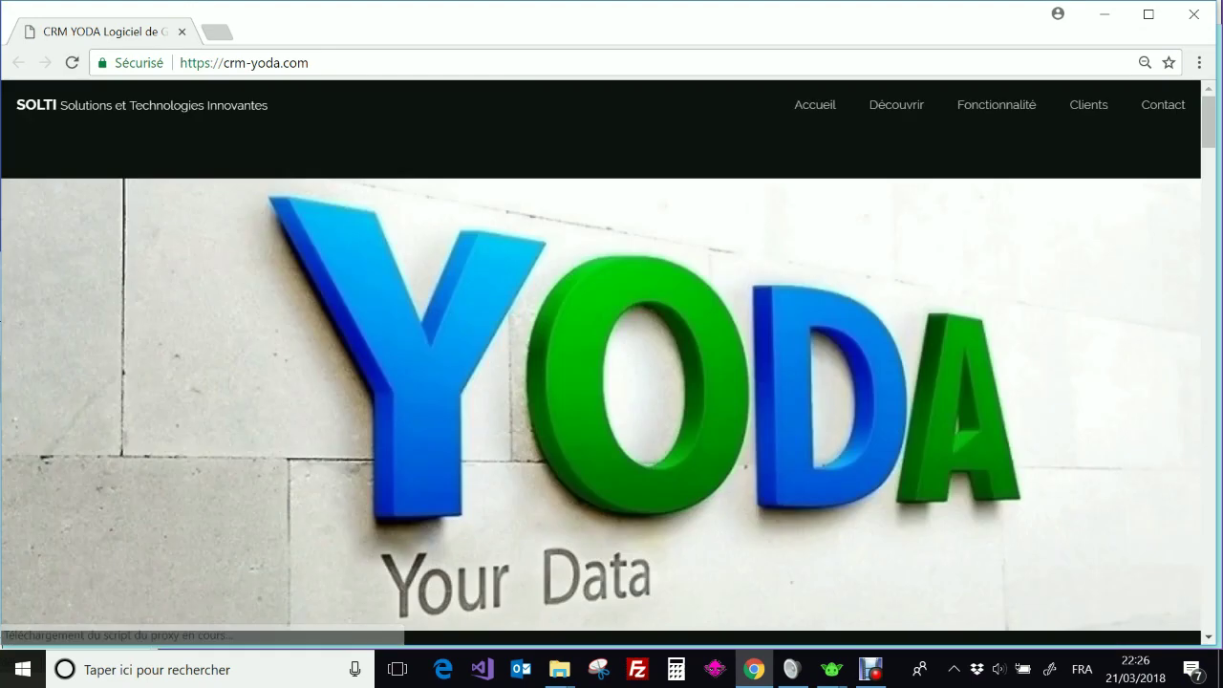
scroll(601, 383, down, 2)
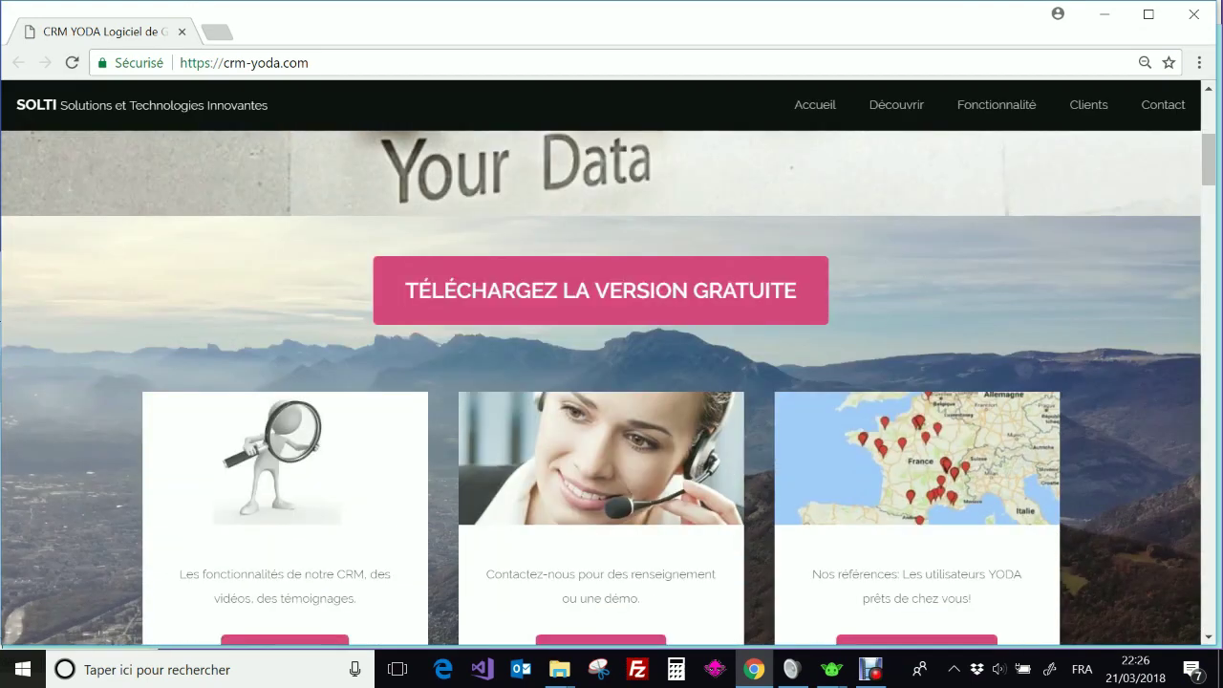